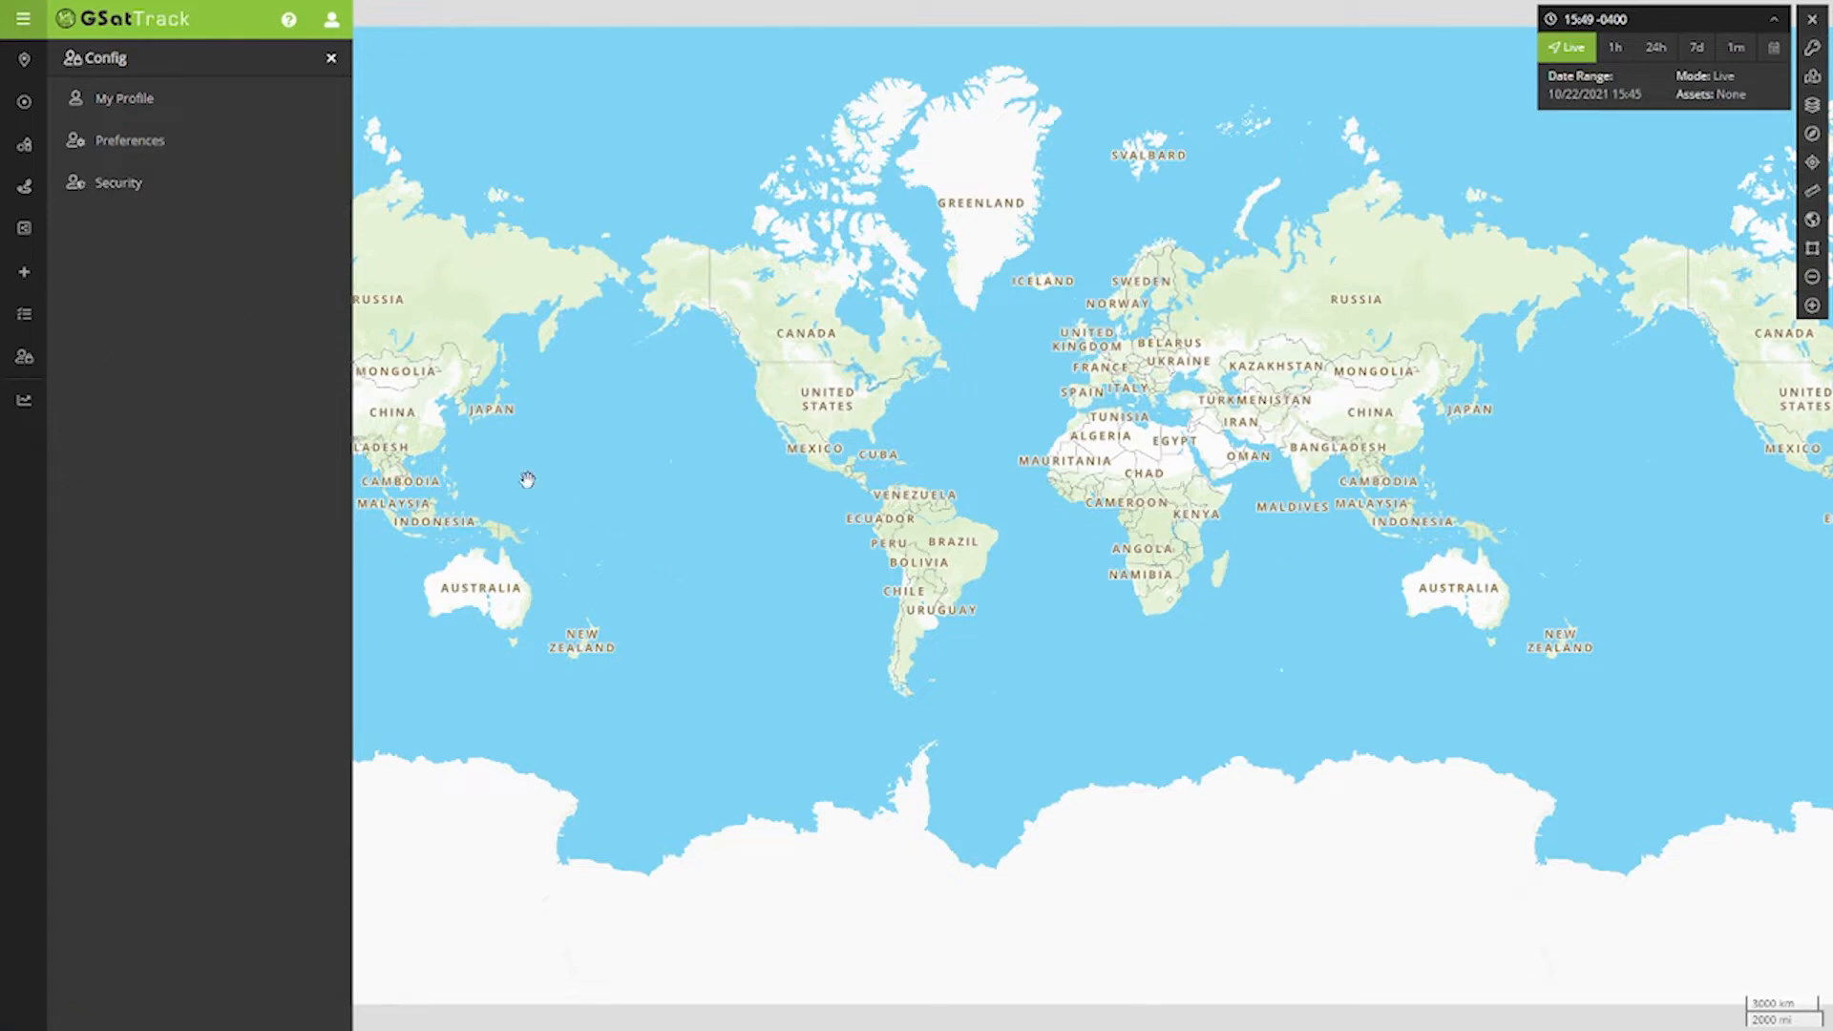
- Start adding a new asset and enter the asset's name
left_click(25, 63)
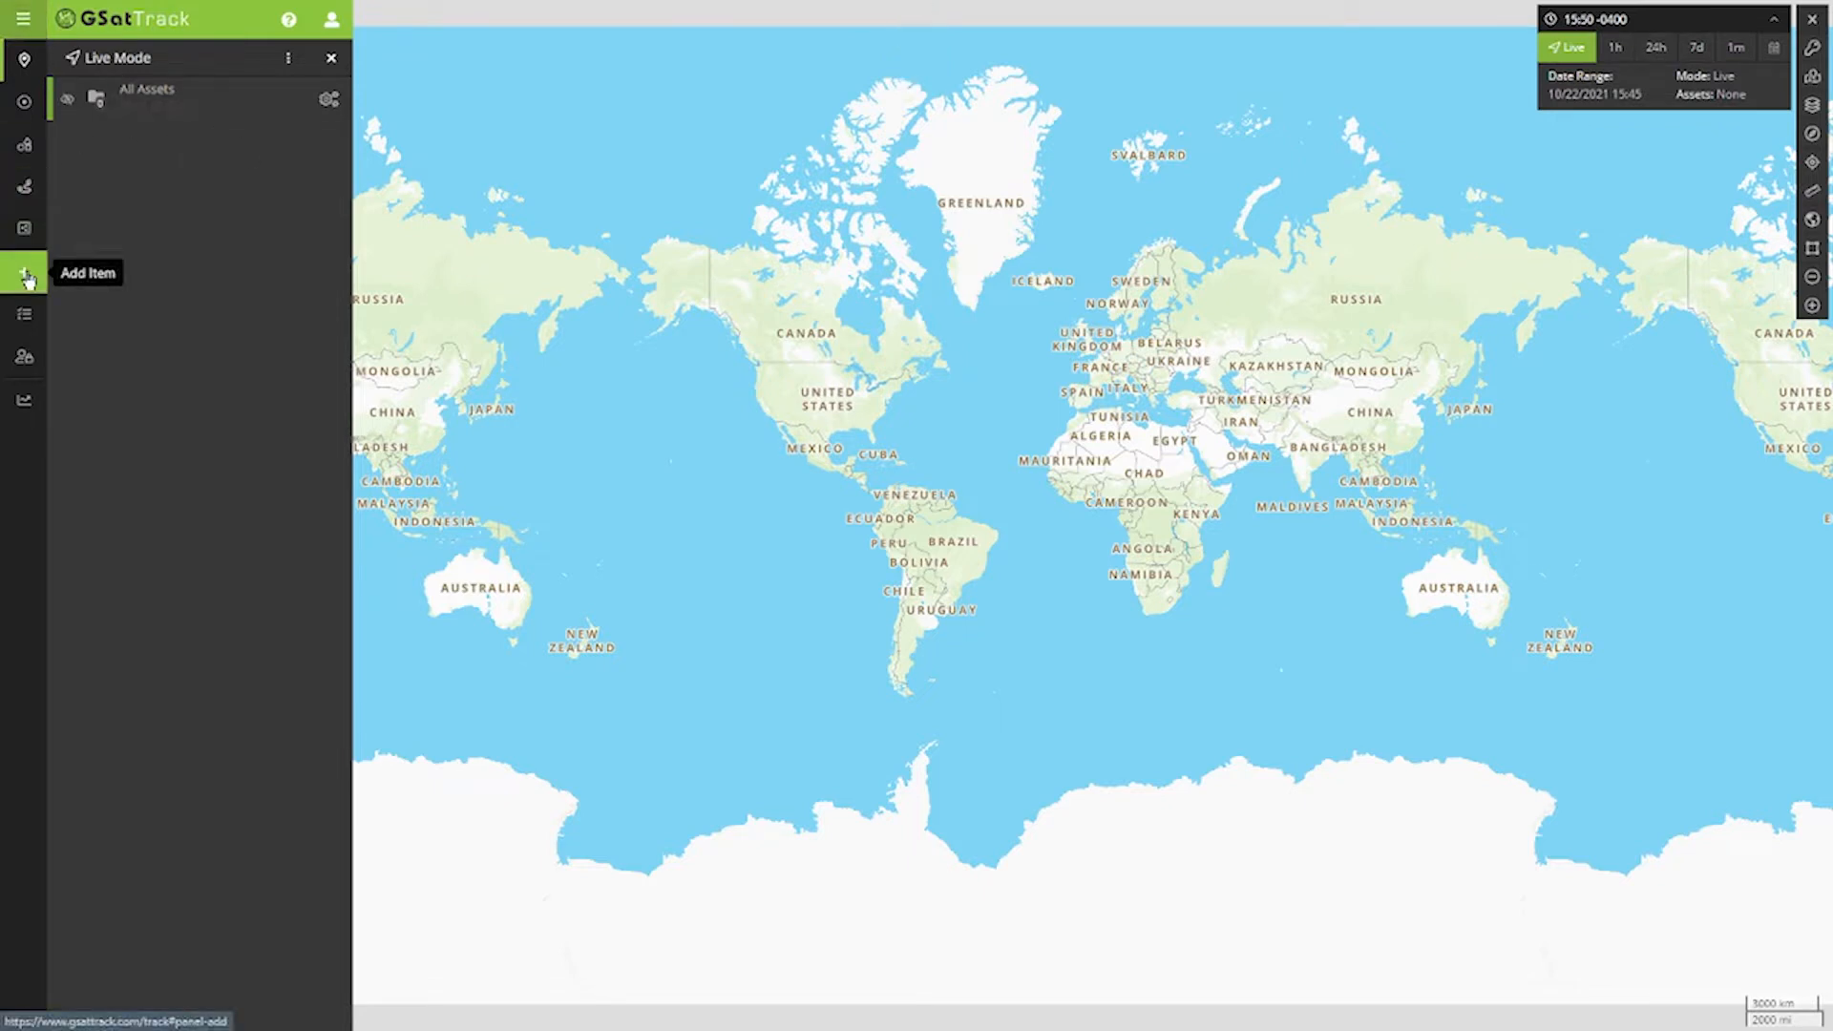
left_click(38, 270)
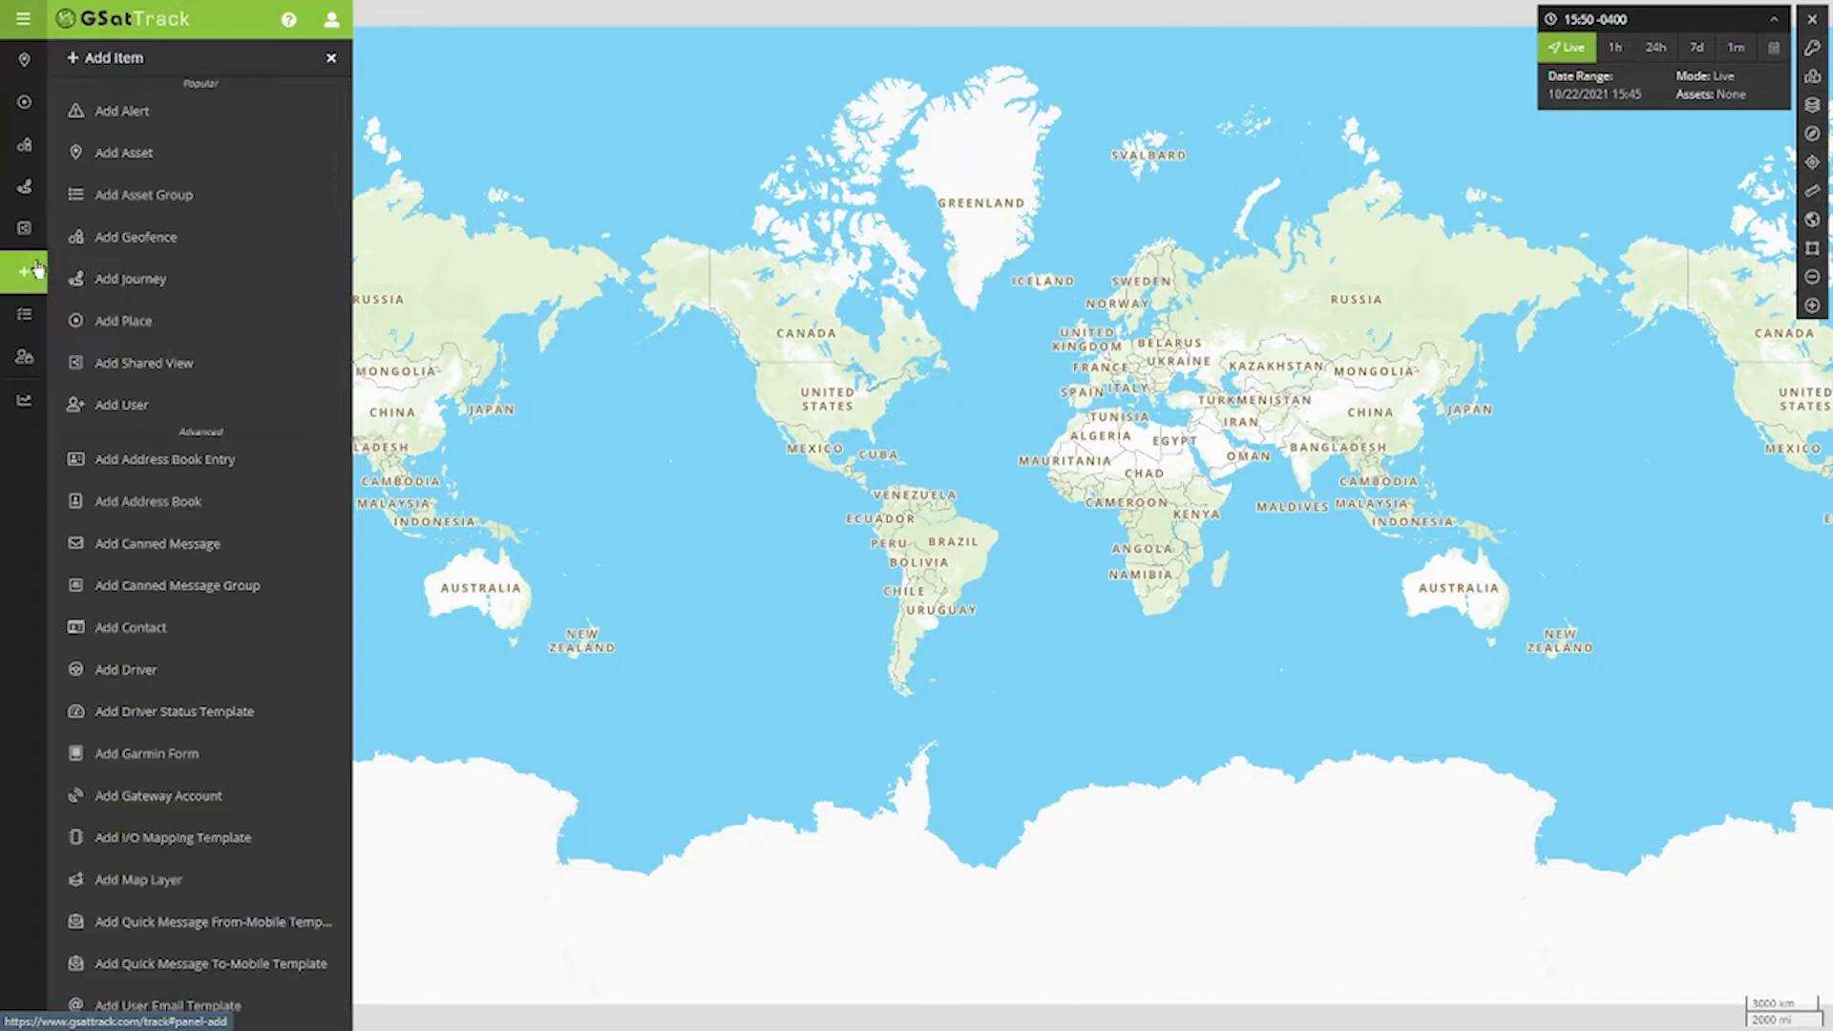
left_click(122, 164)
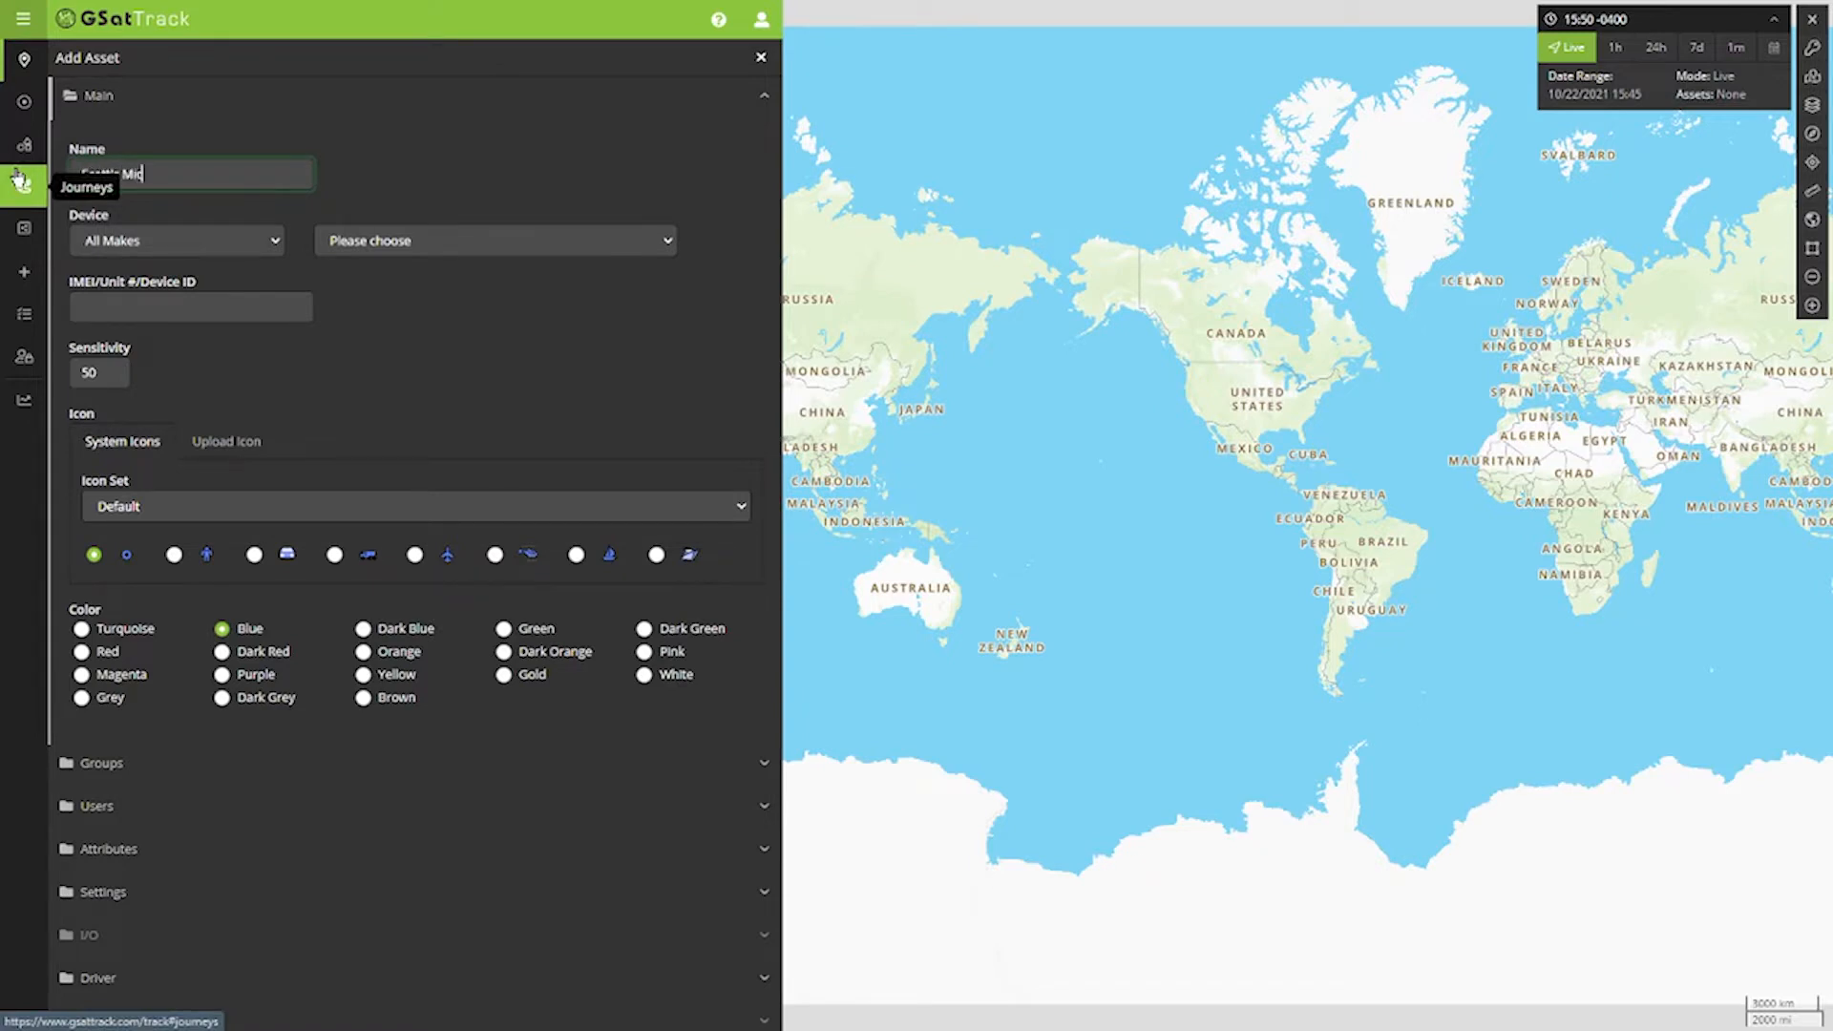
- Set the asset's device make to Global Satellite Engineering and its model to GSatMicro
left_click(184, 250)
scroll(217, 516, "down", 5)
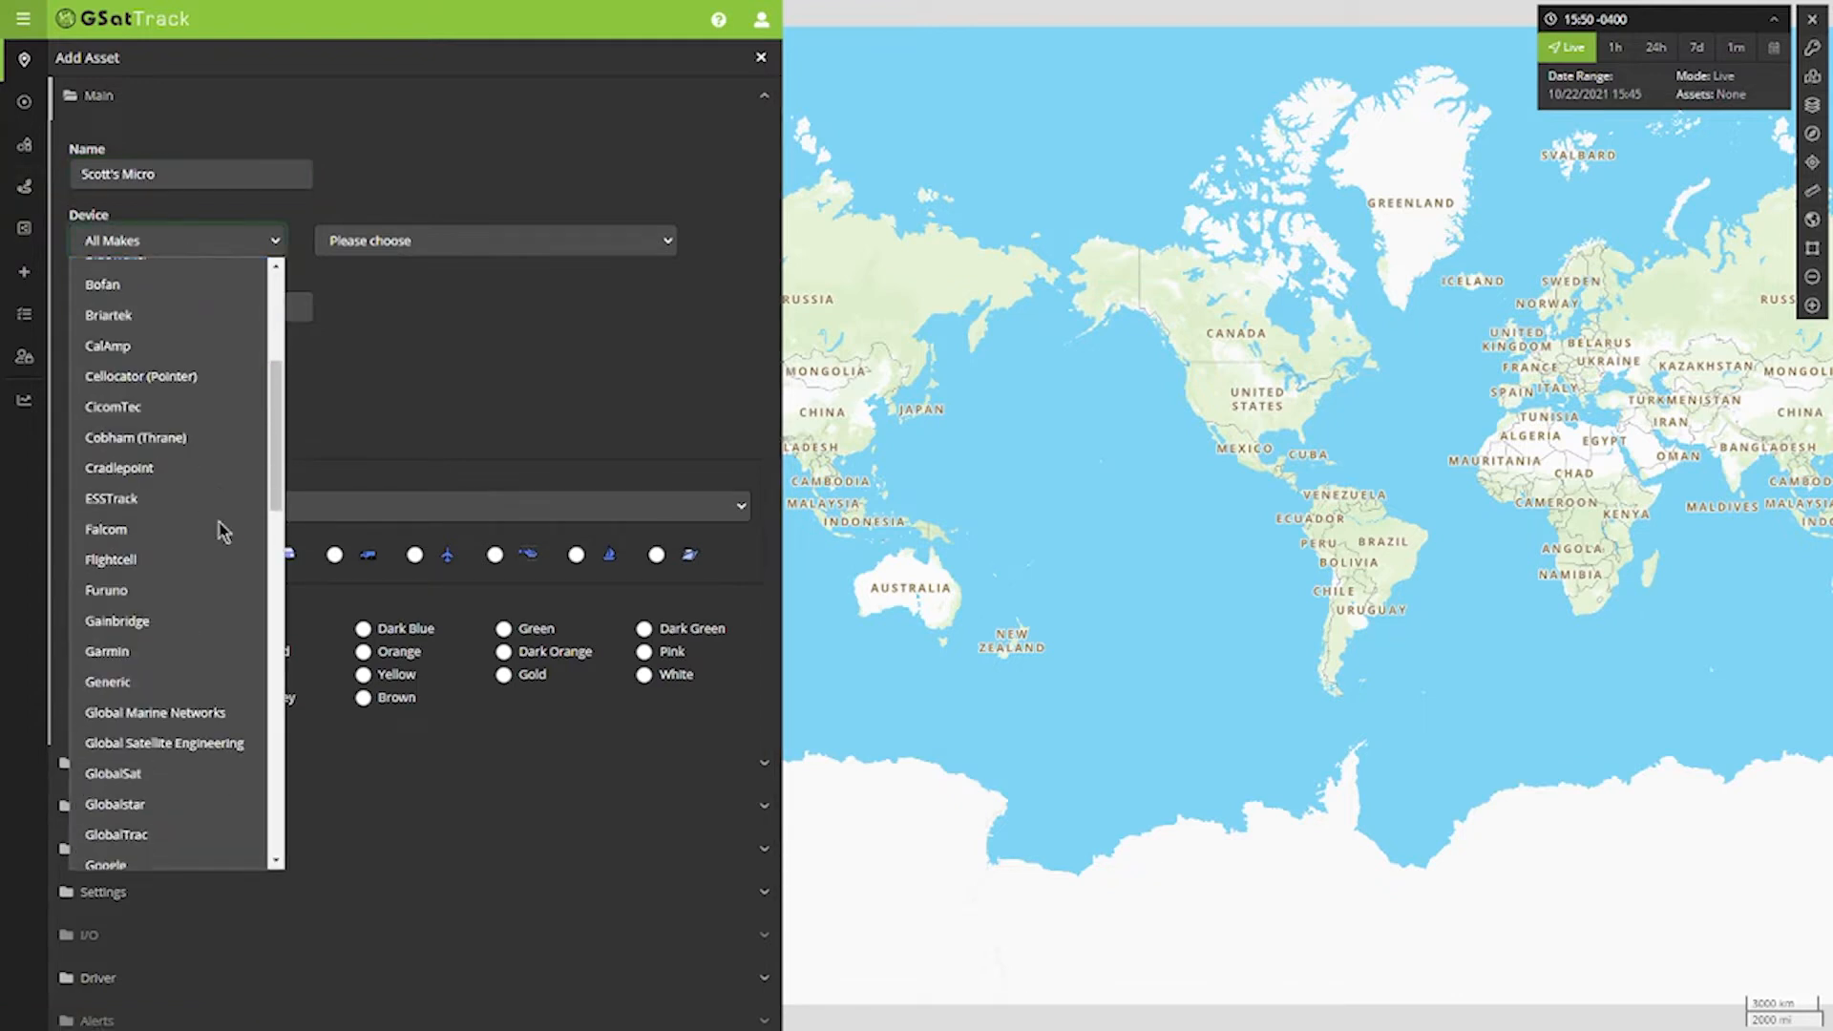
left_click(210, 728)
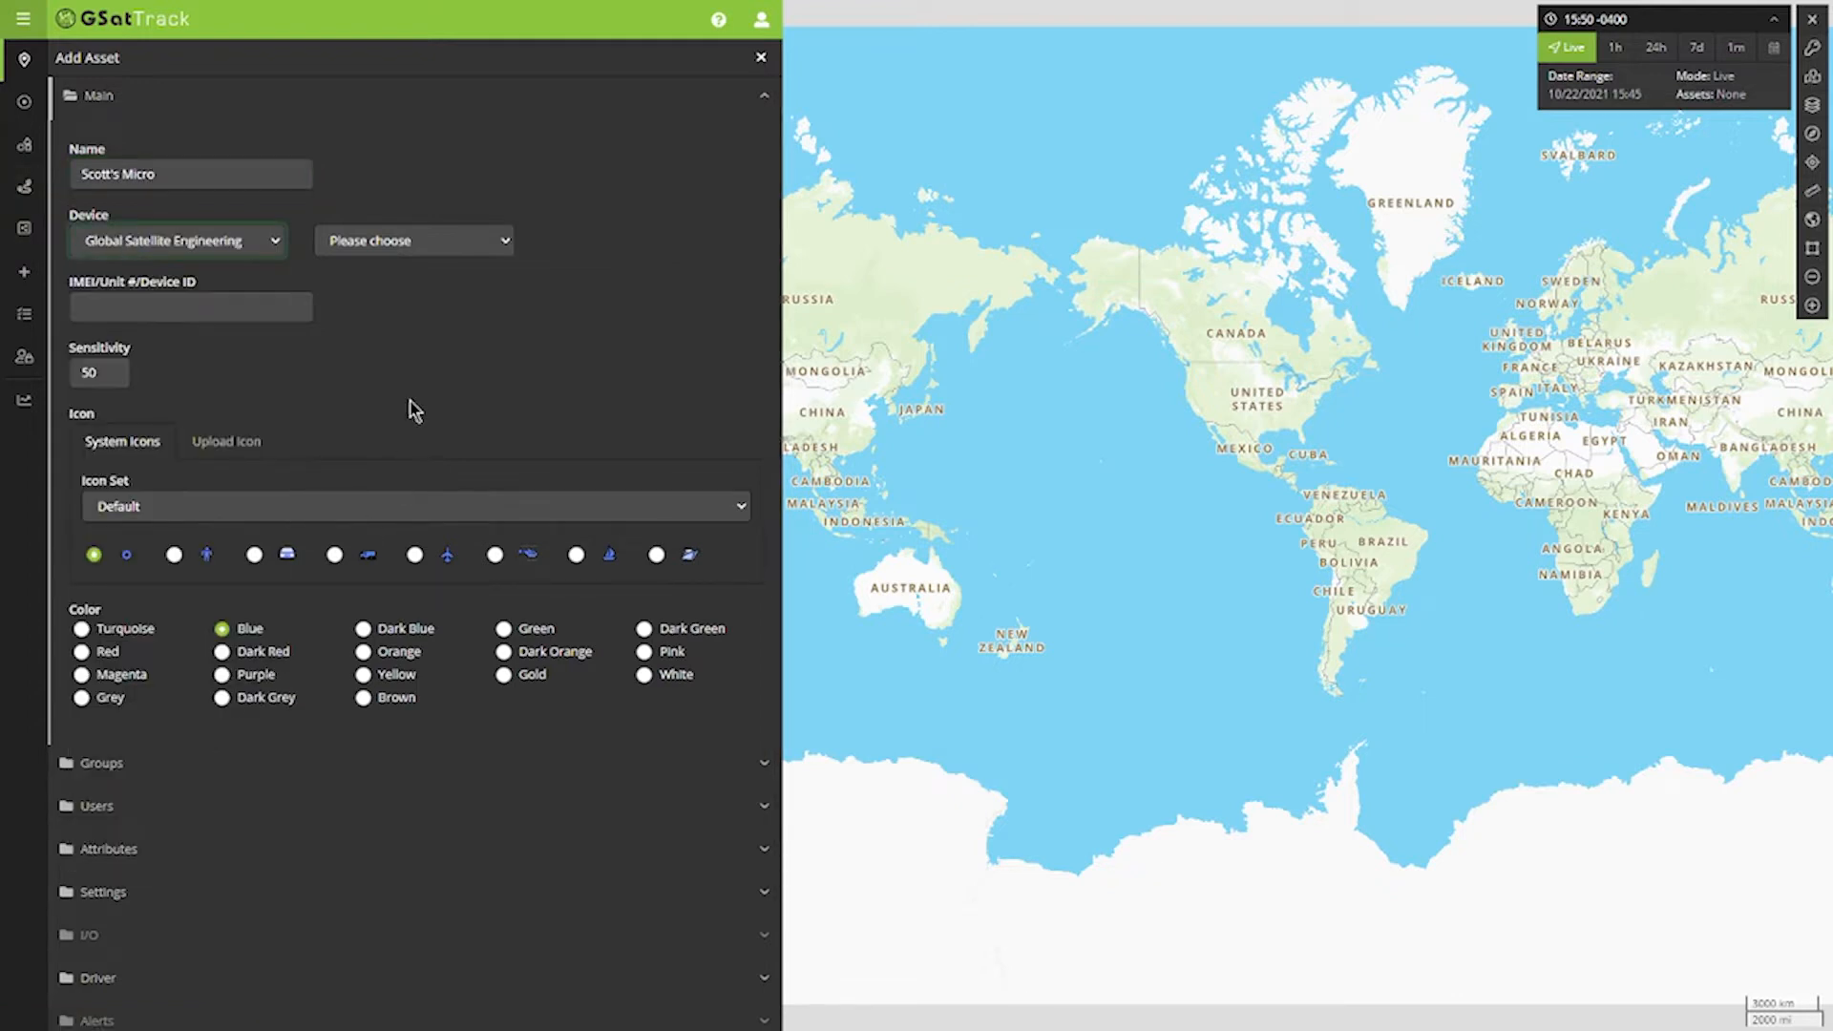
left_click(438, 244)
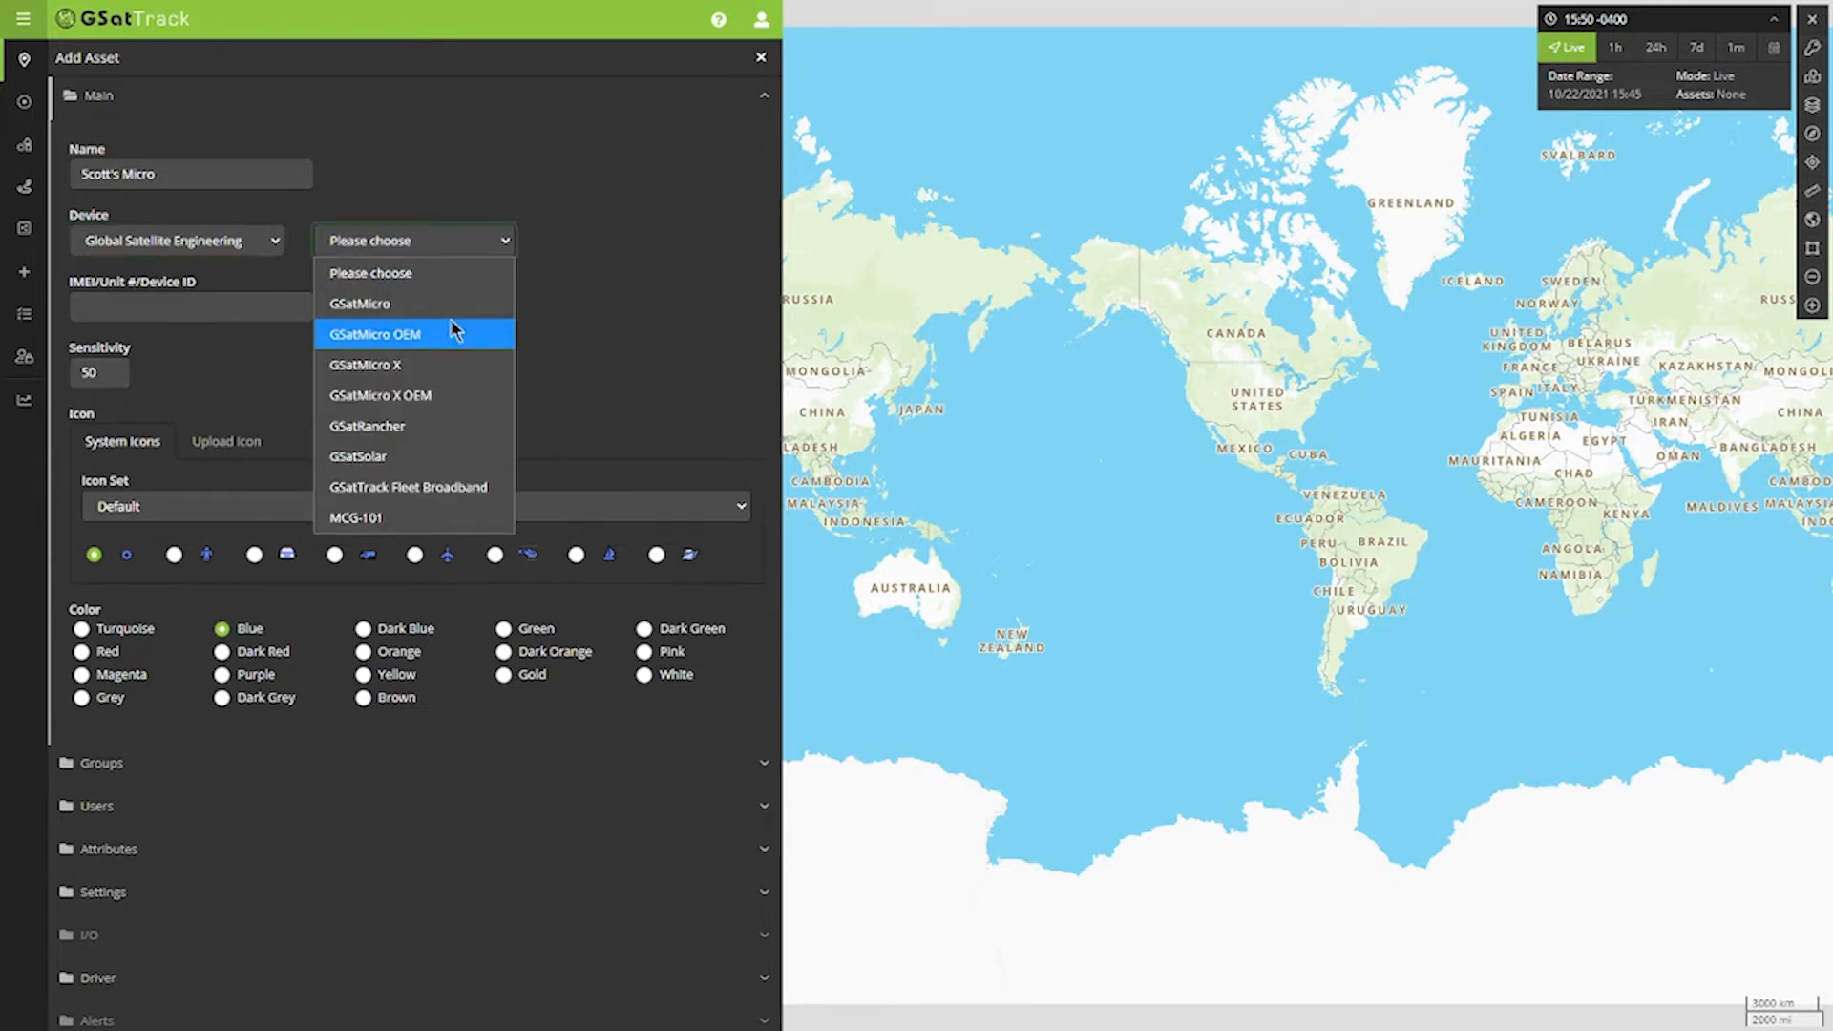
left_click(454, 302)
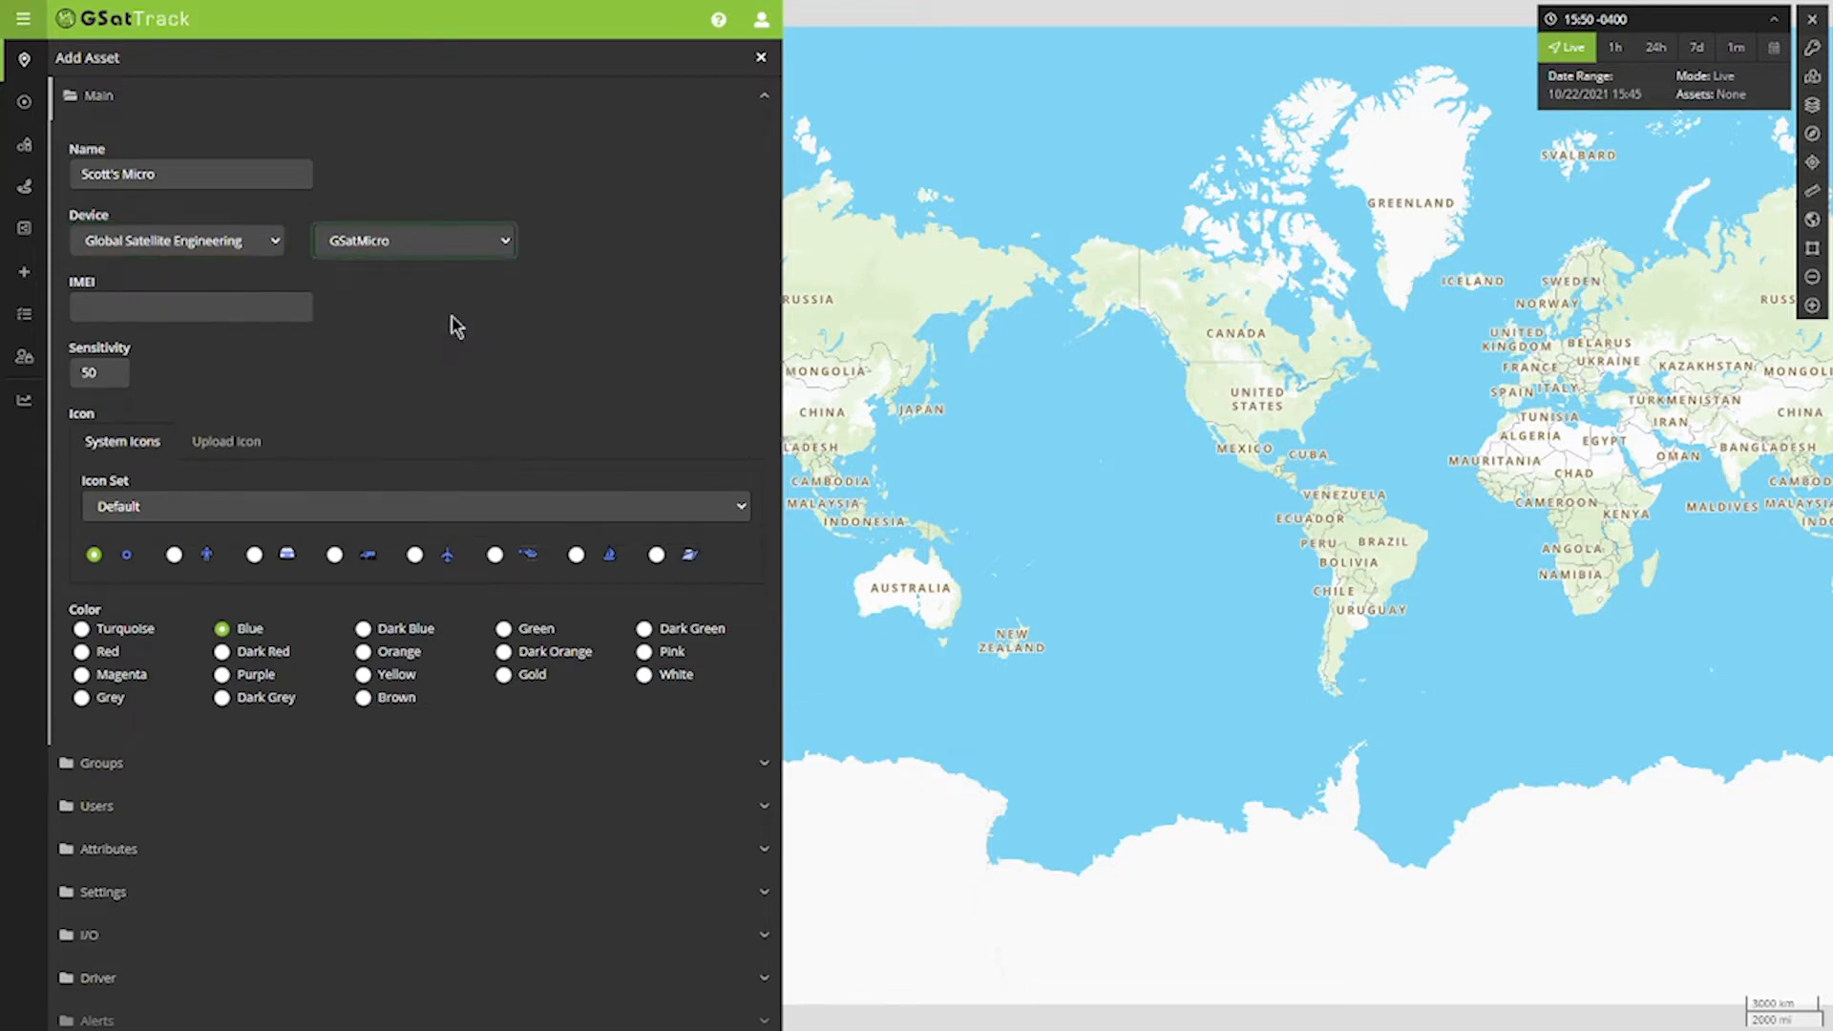
- Enter the device's IMEI number in the asset's main information
left_click(251, 316)
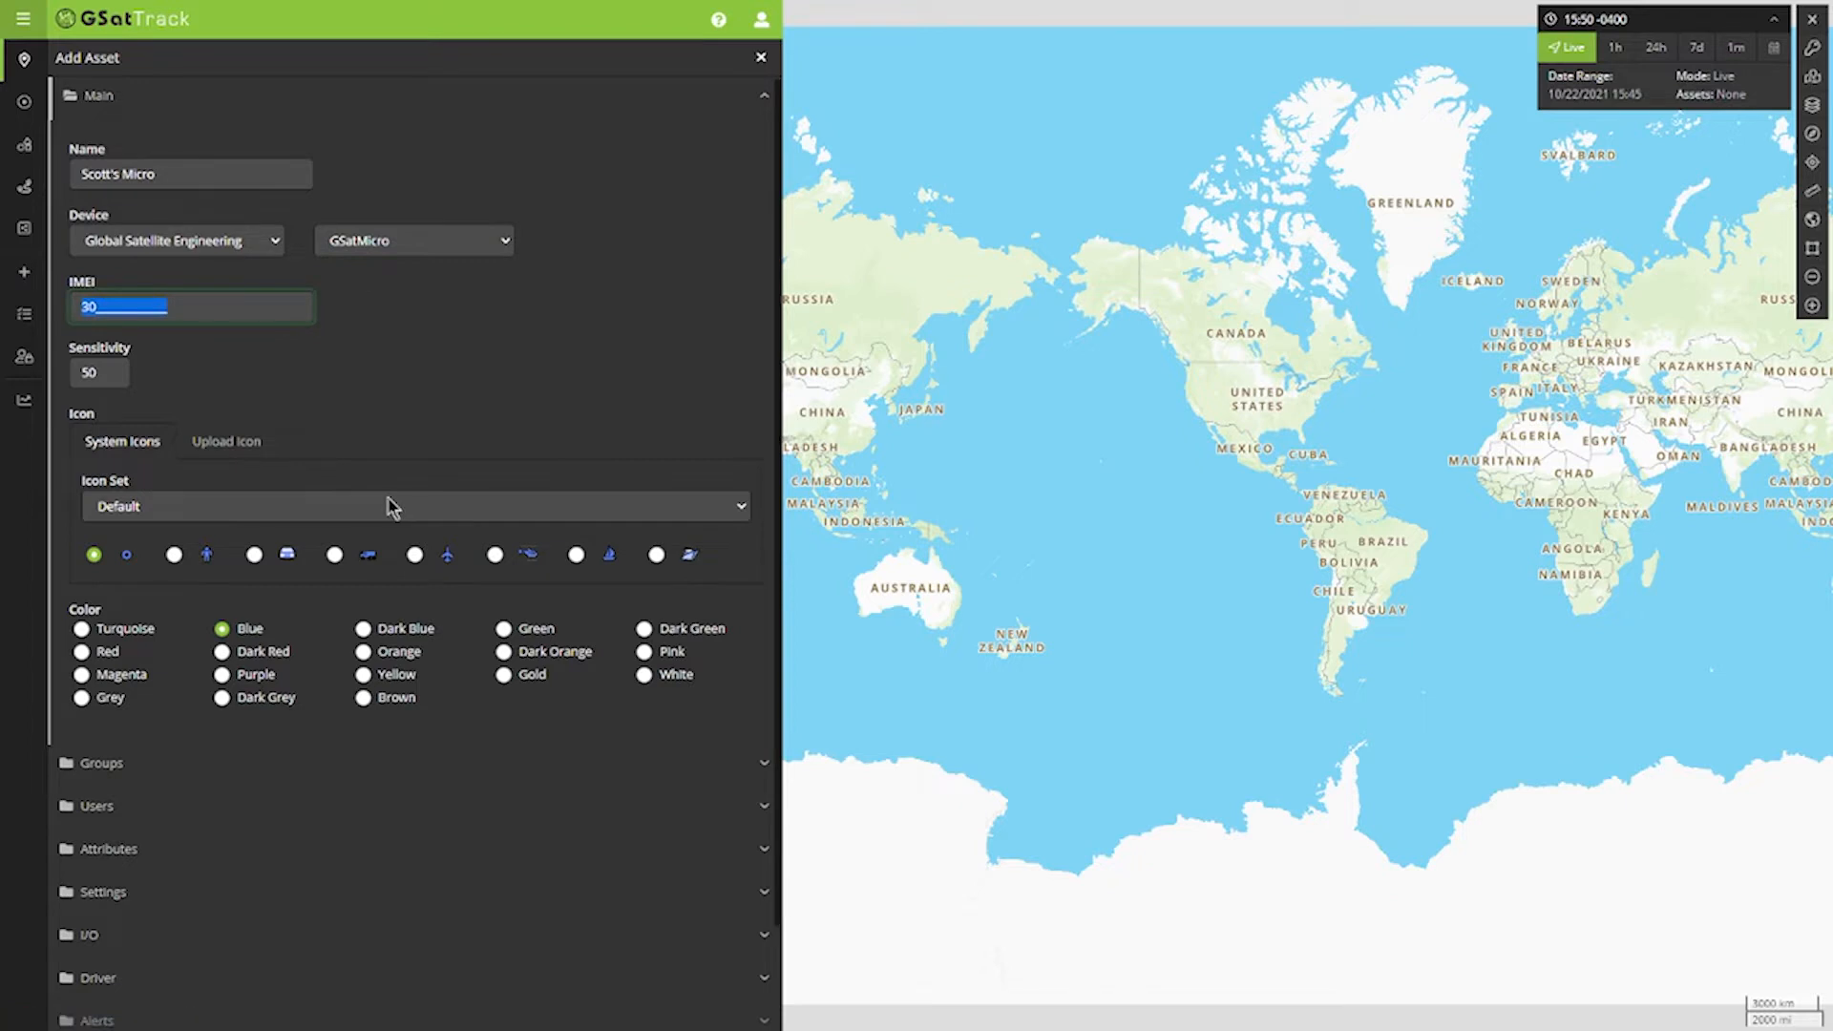
key("ctrl+v")
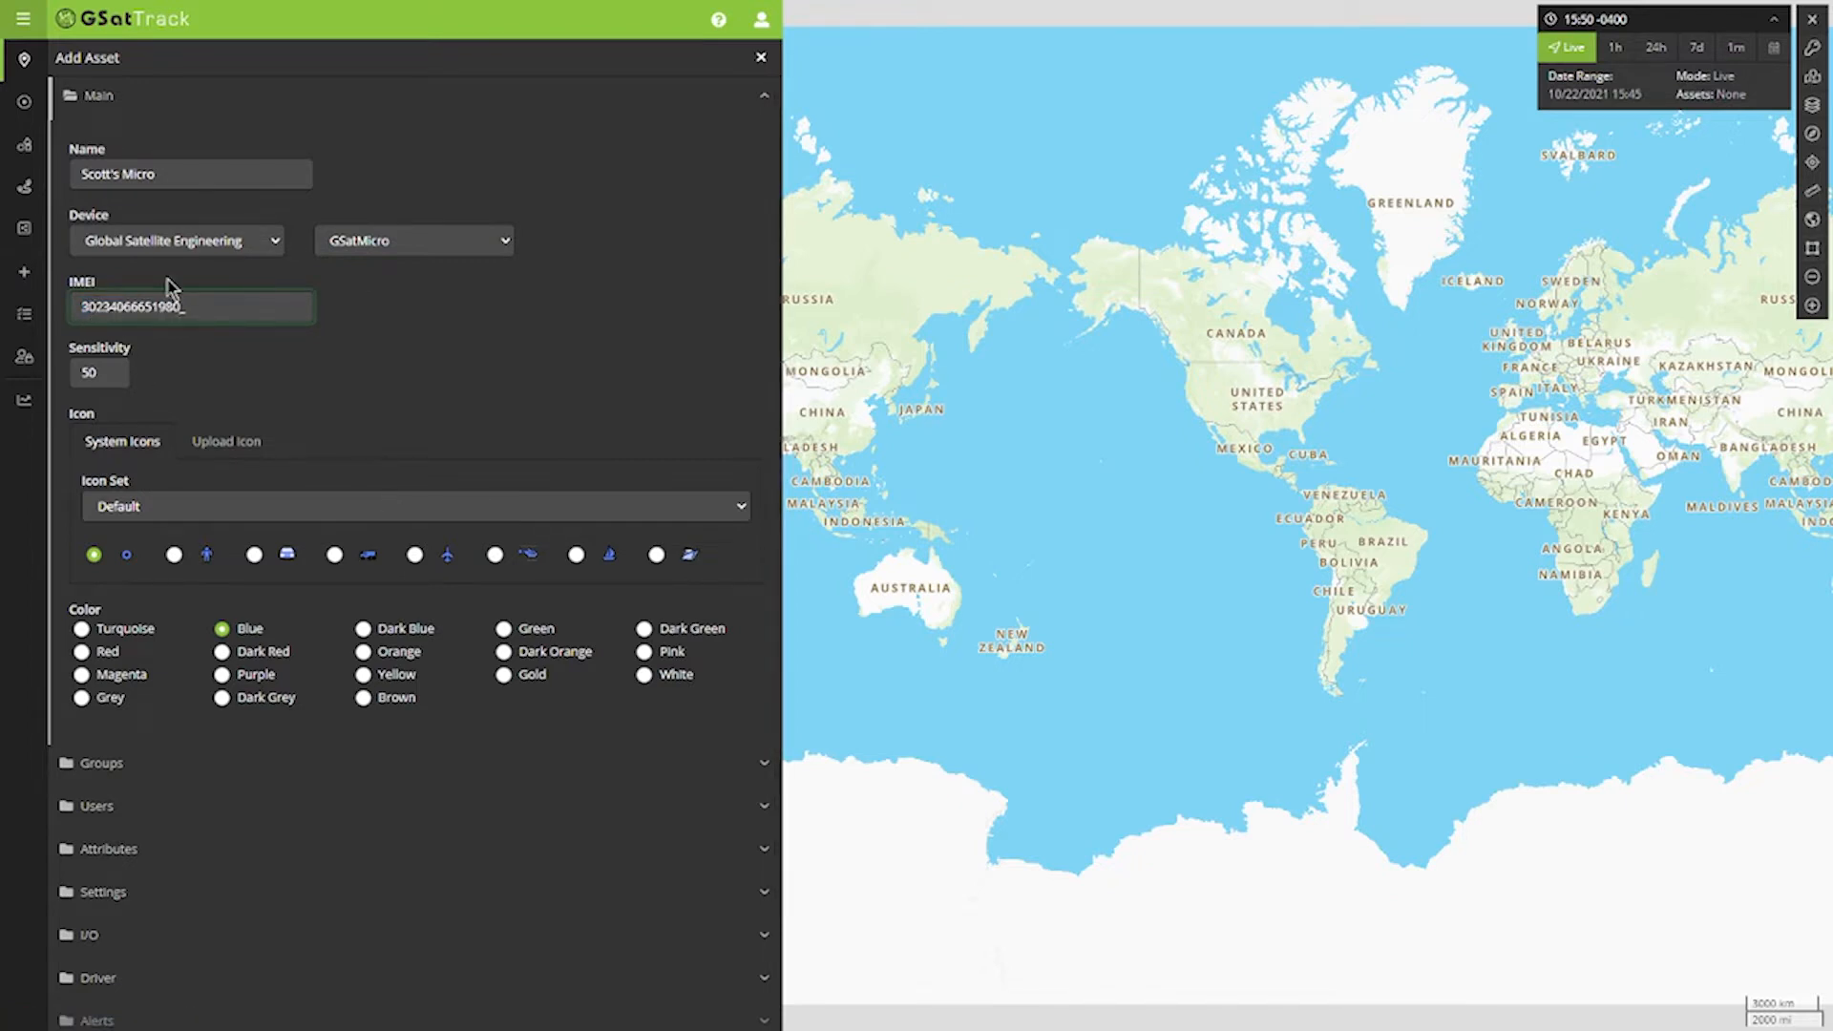
type("0")
- Choose the second system icon of the Default set and colour it Dark Red
left_click(176, 560)
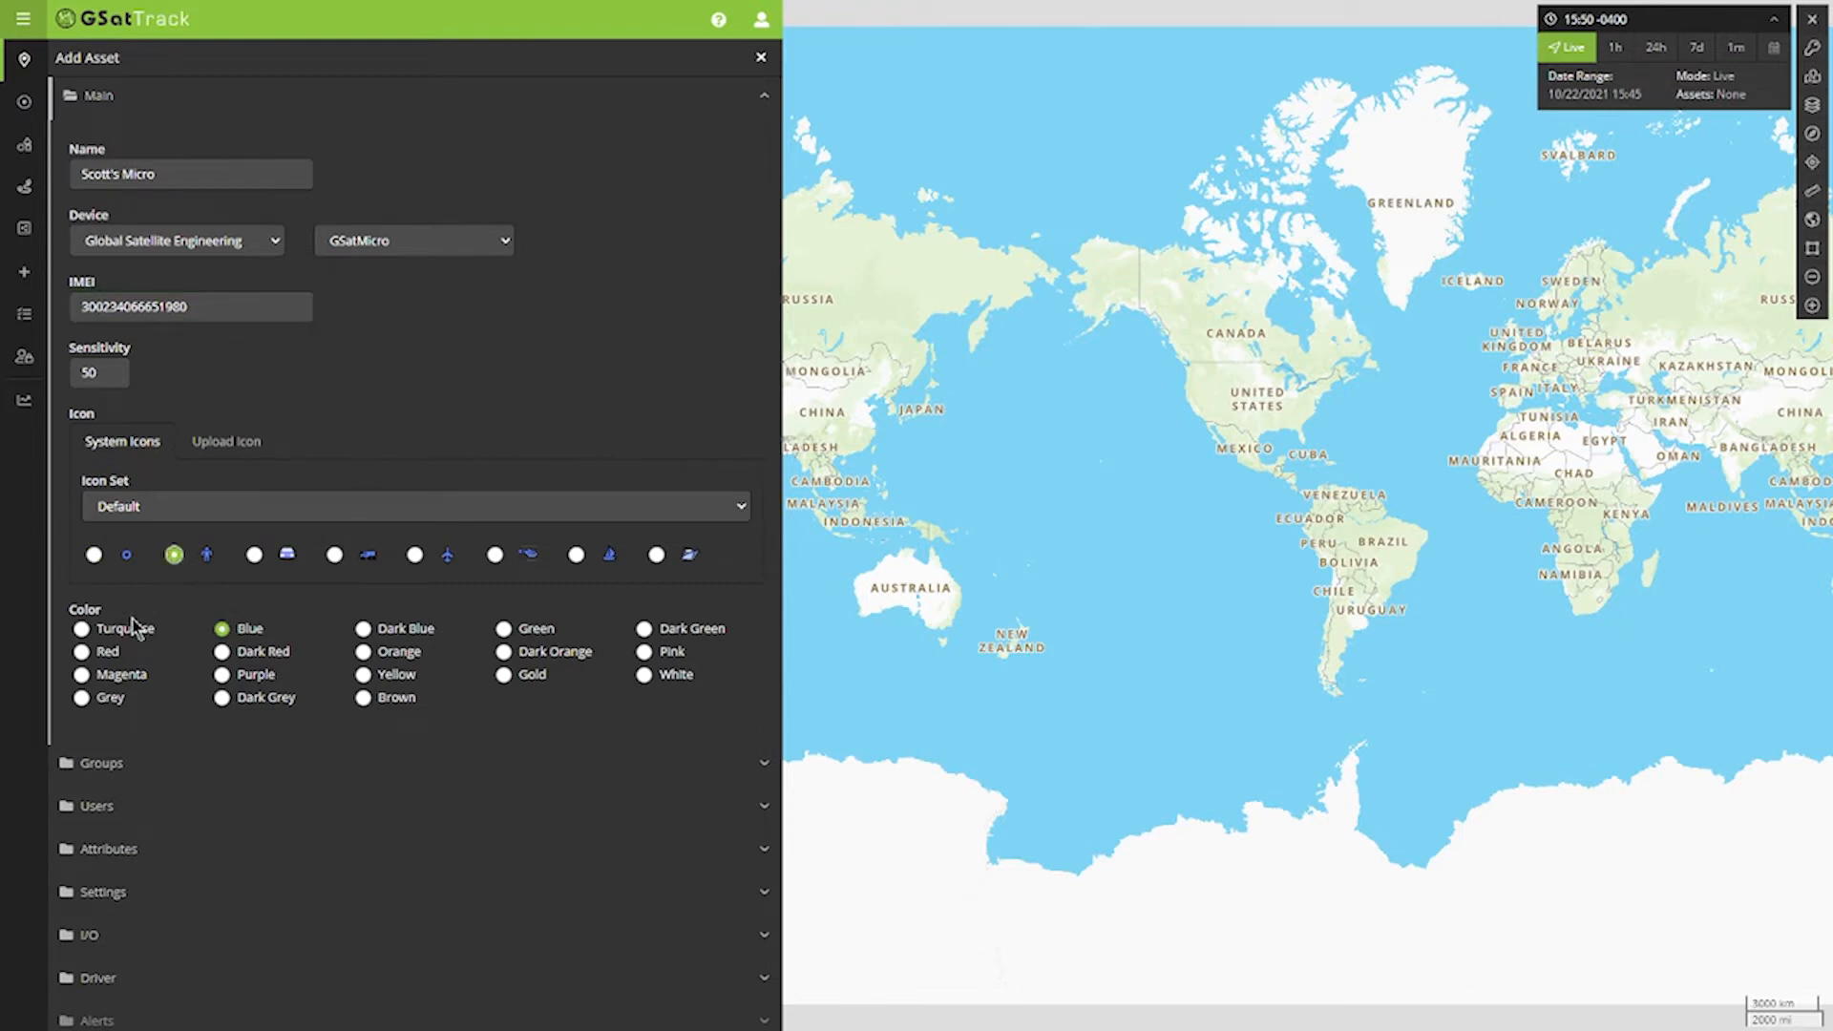
left_click(223, 653)
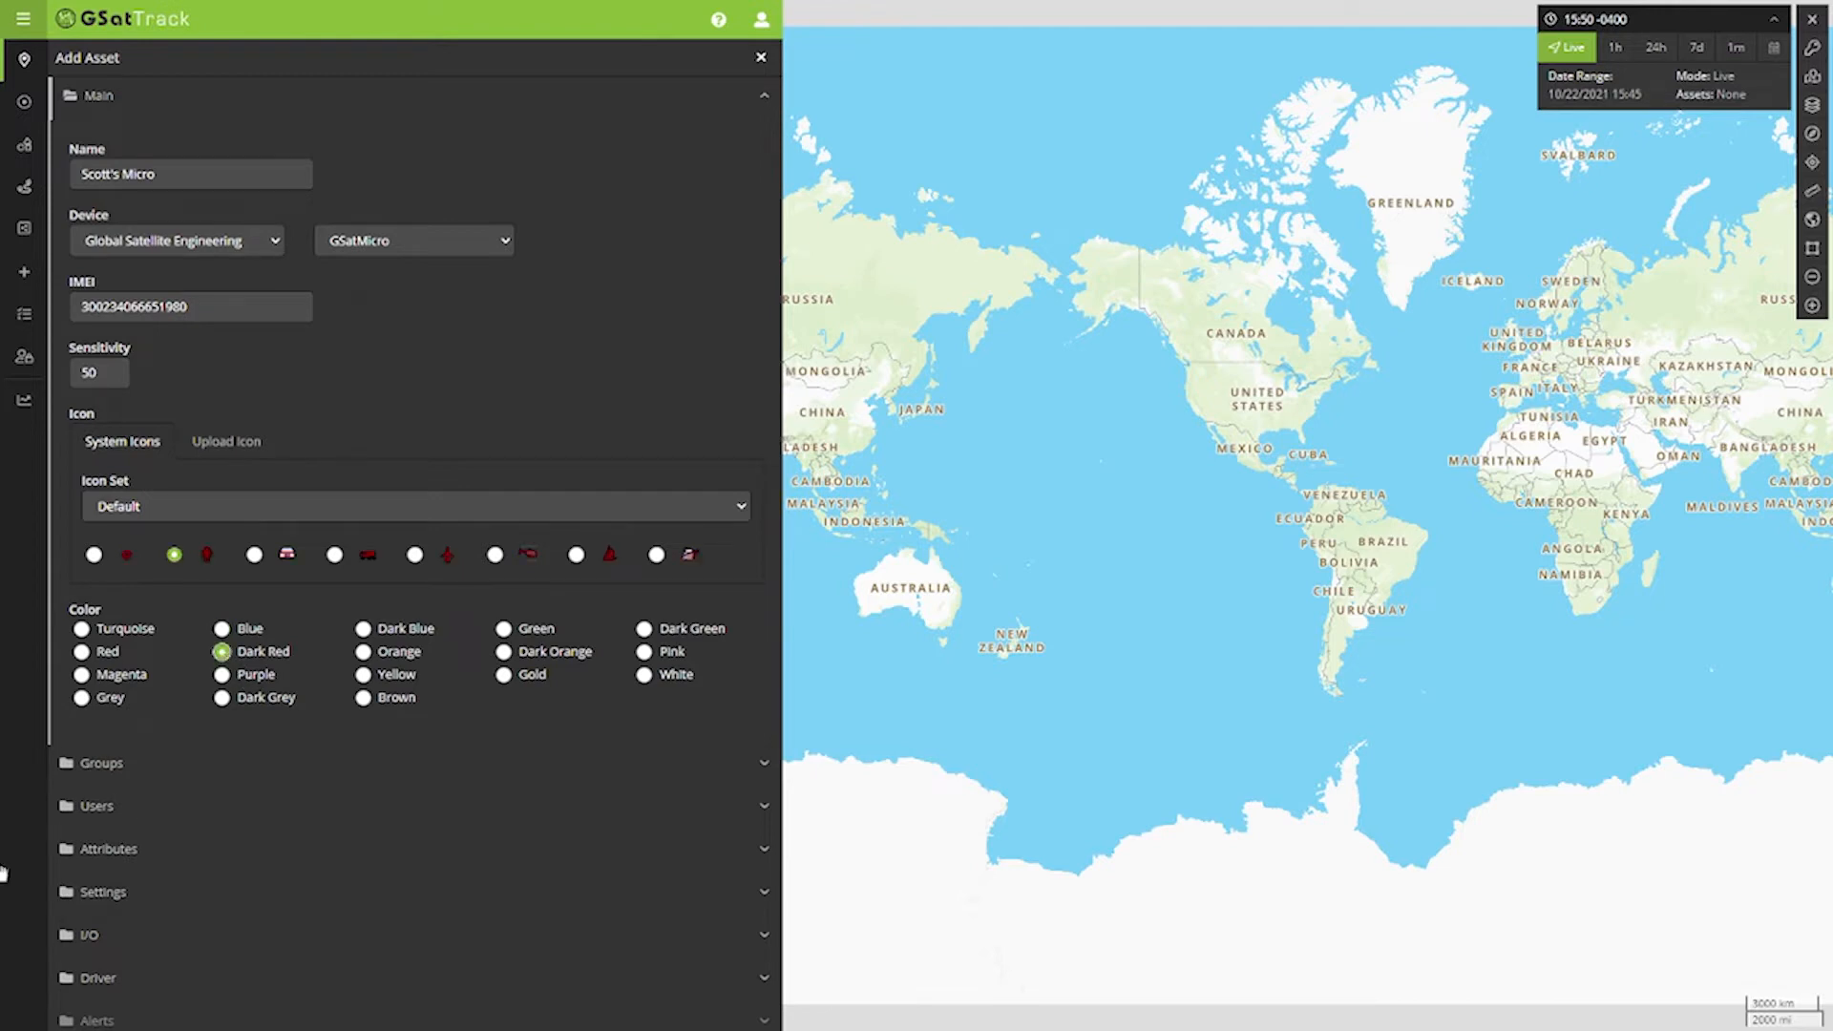
- Examine the group and user assignment options for the new asset
scroll(359, 759, "down", 1)
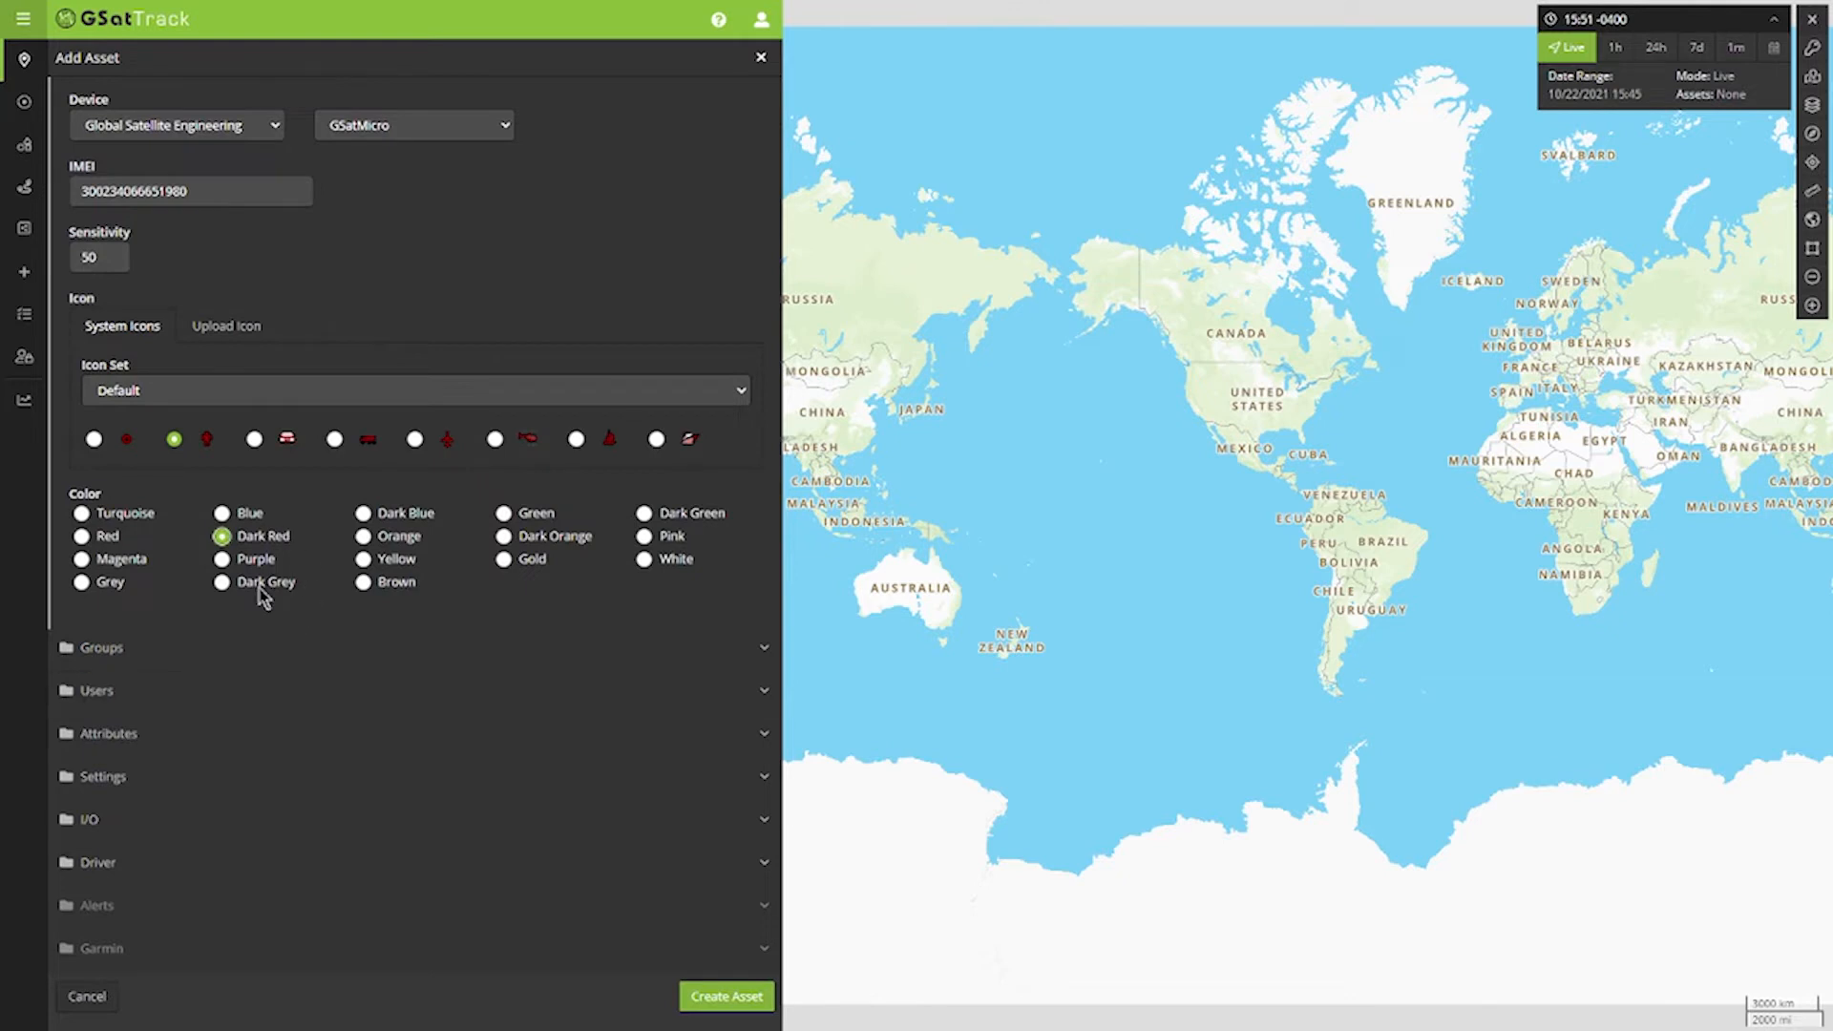
left_click(204, 666)
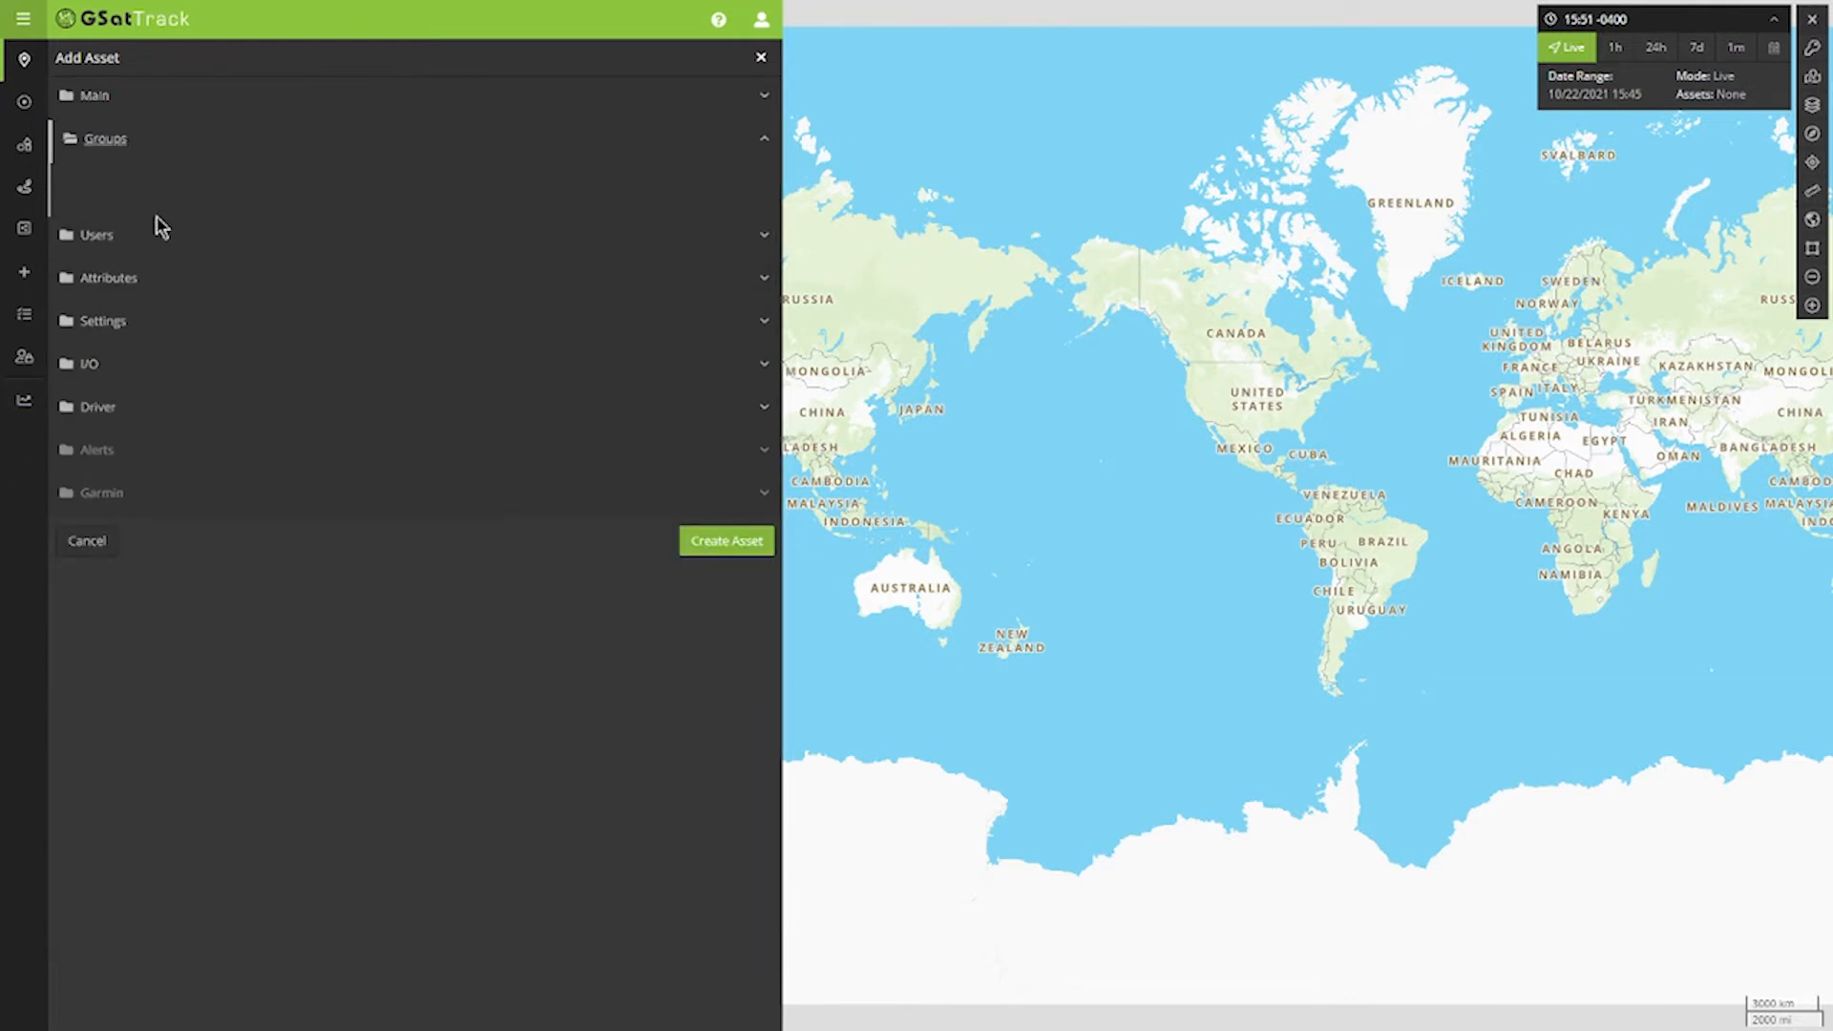
left_click(150, 236)
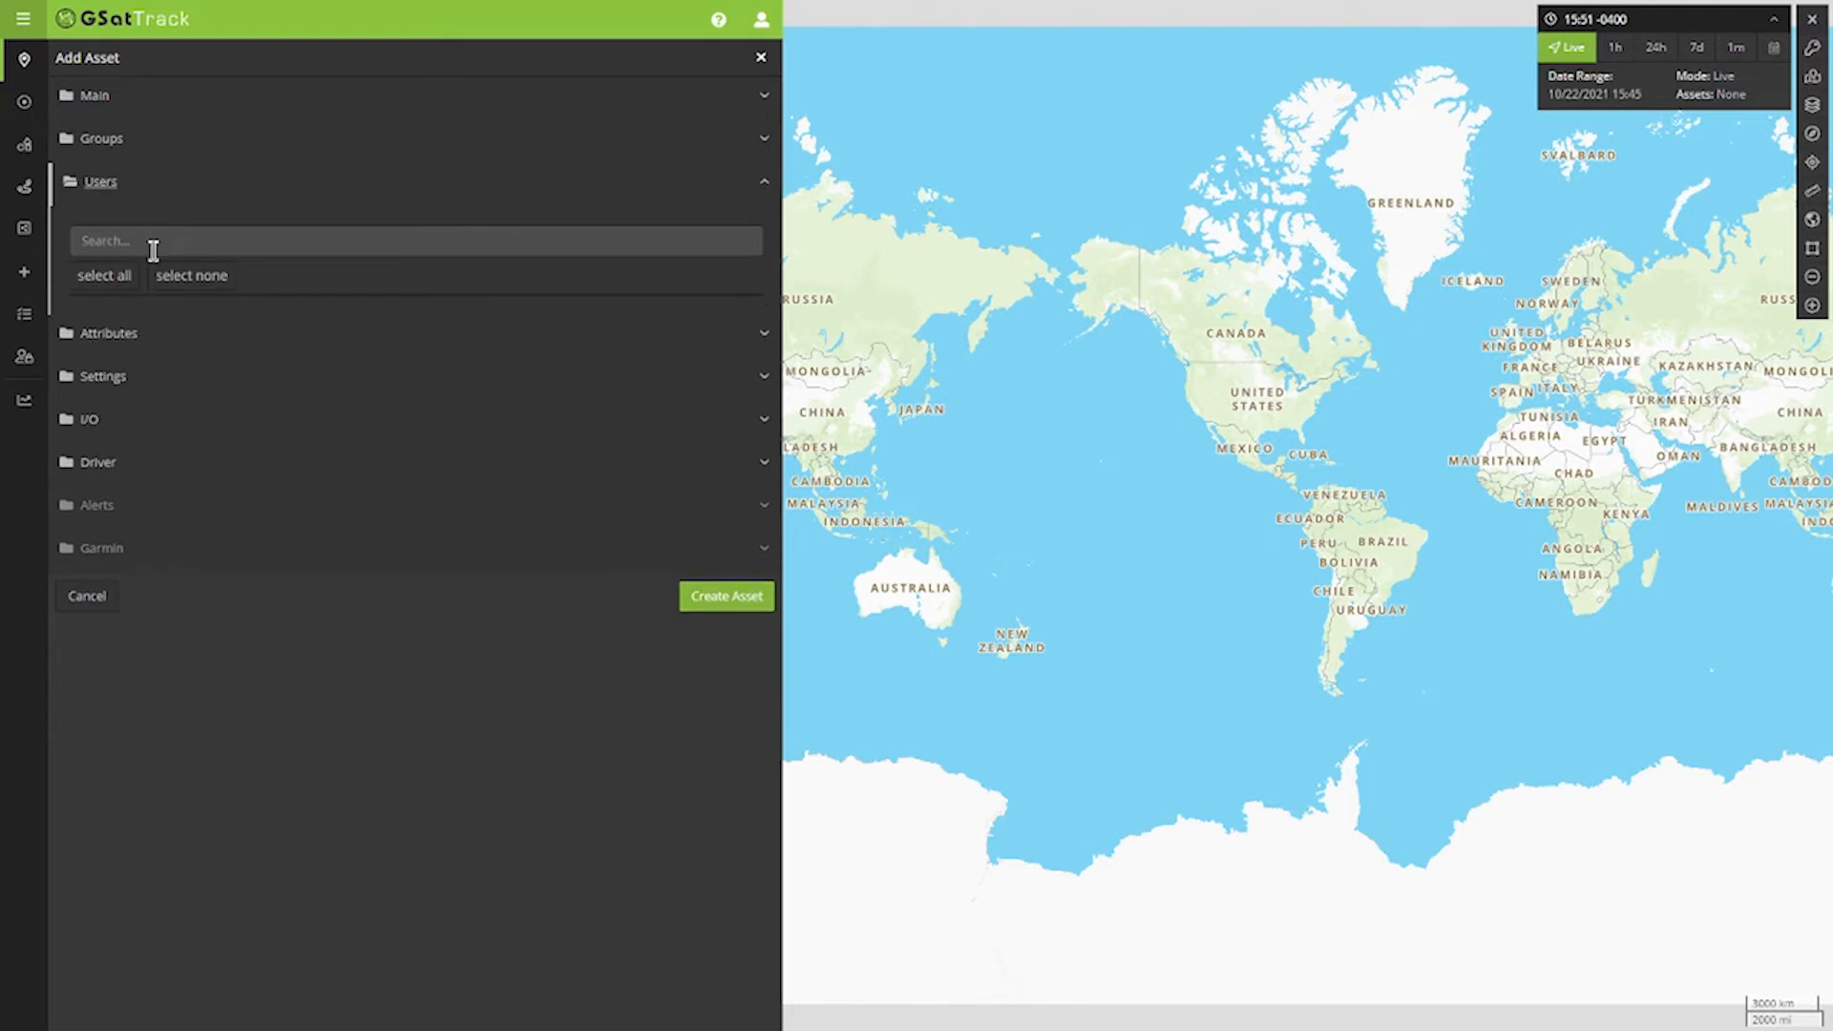
- Fill in the General Information attributes with the device's IMEI number and a note beginning "30k SB"
left_click(144, 351)
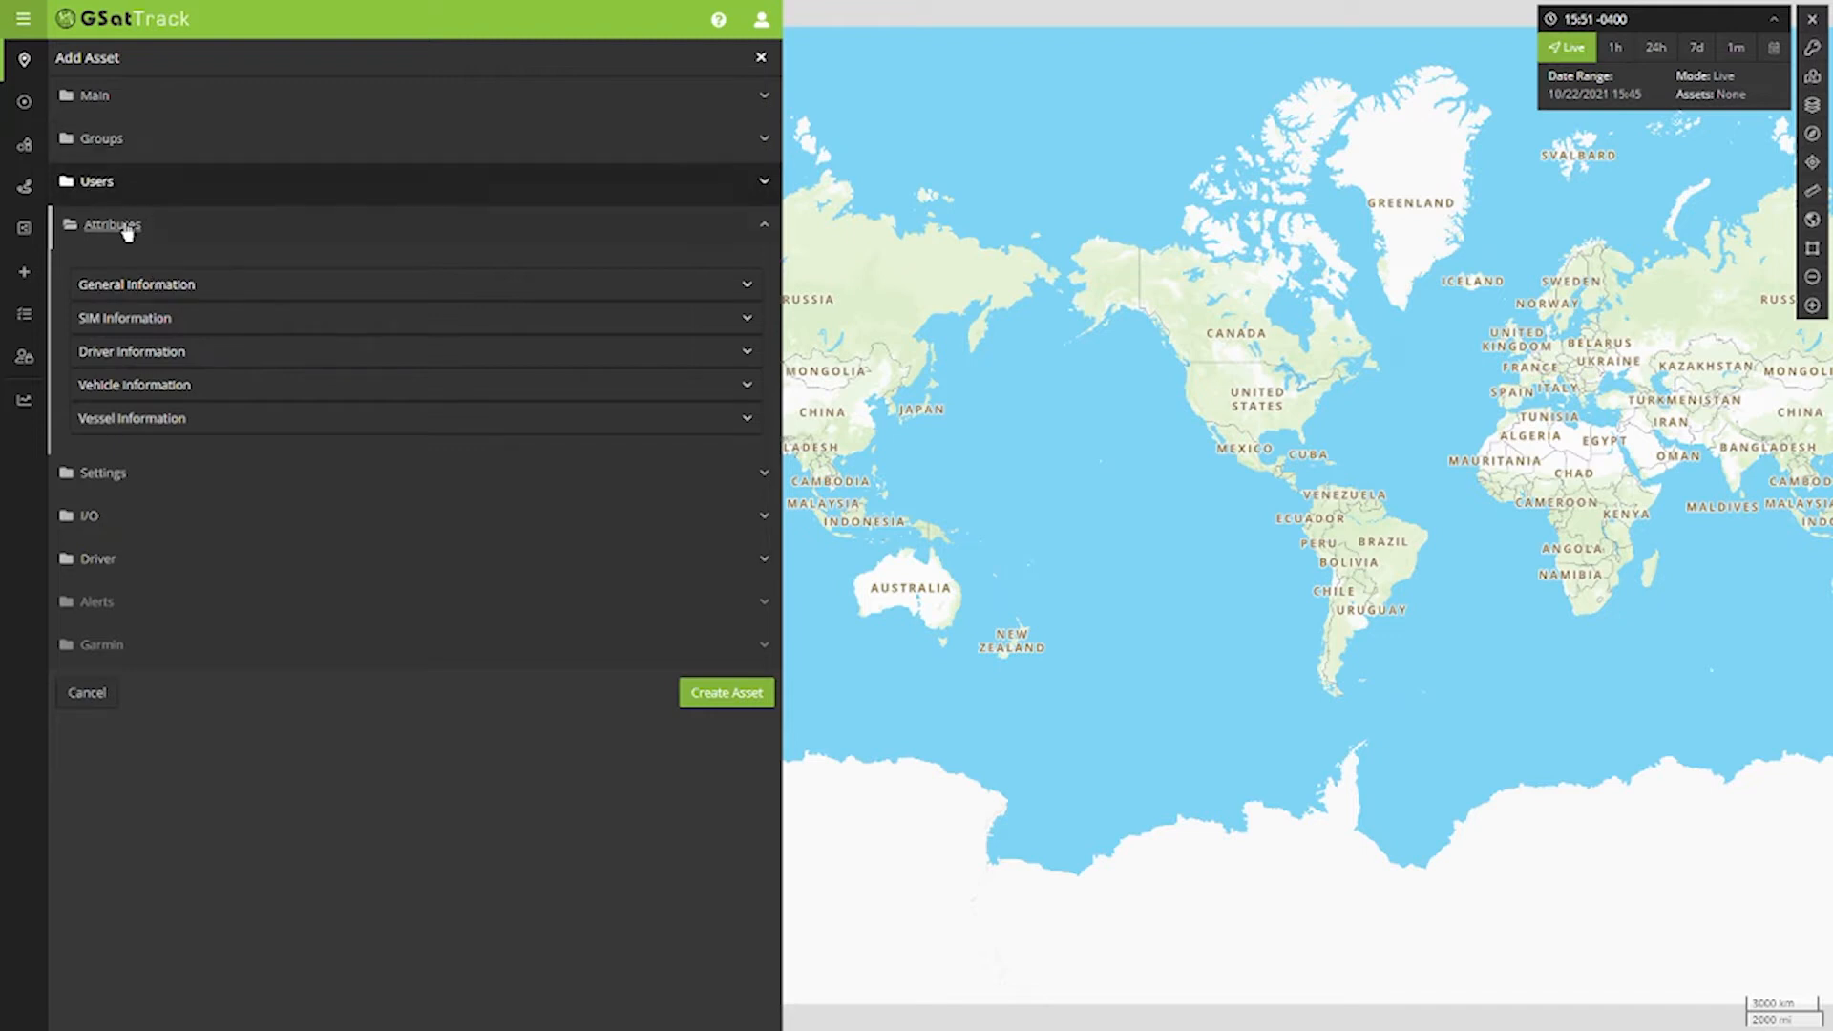
left_click(144, 285)
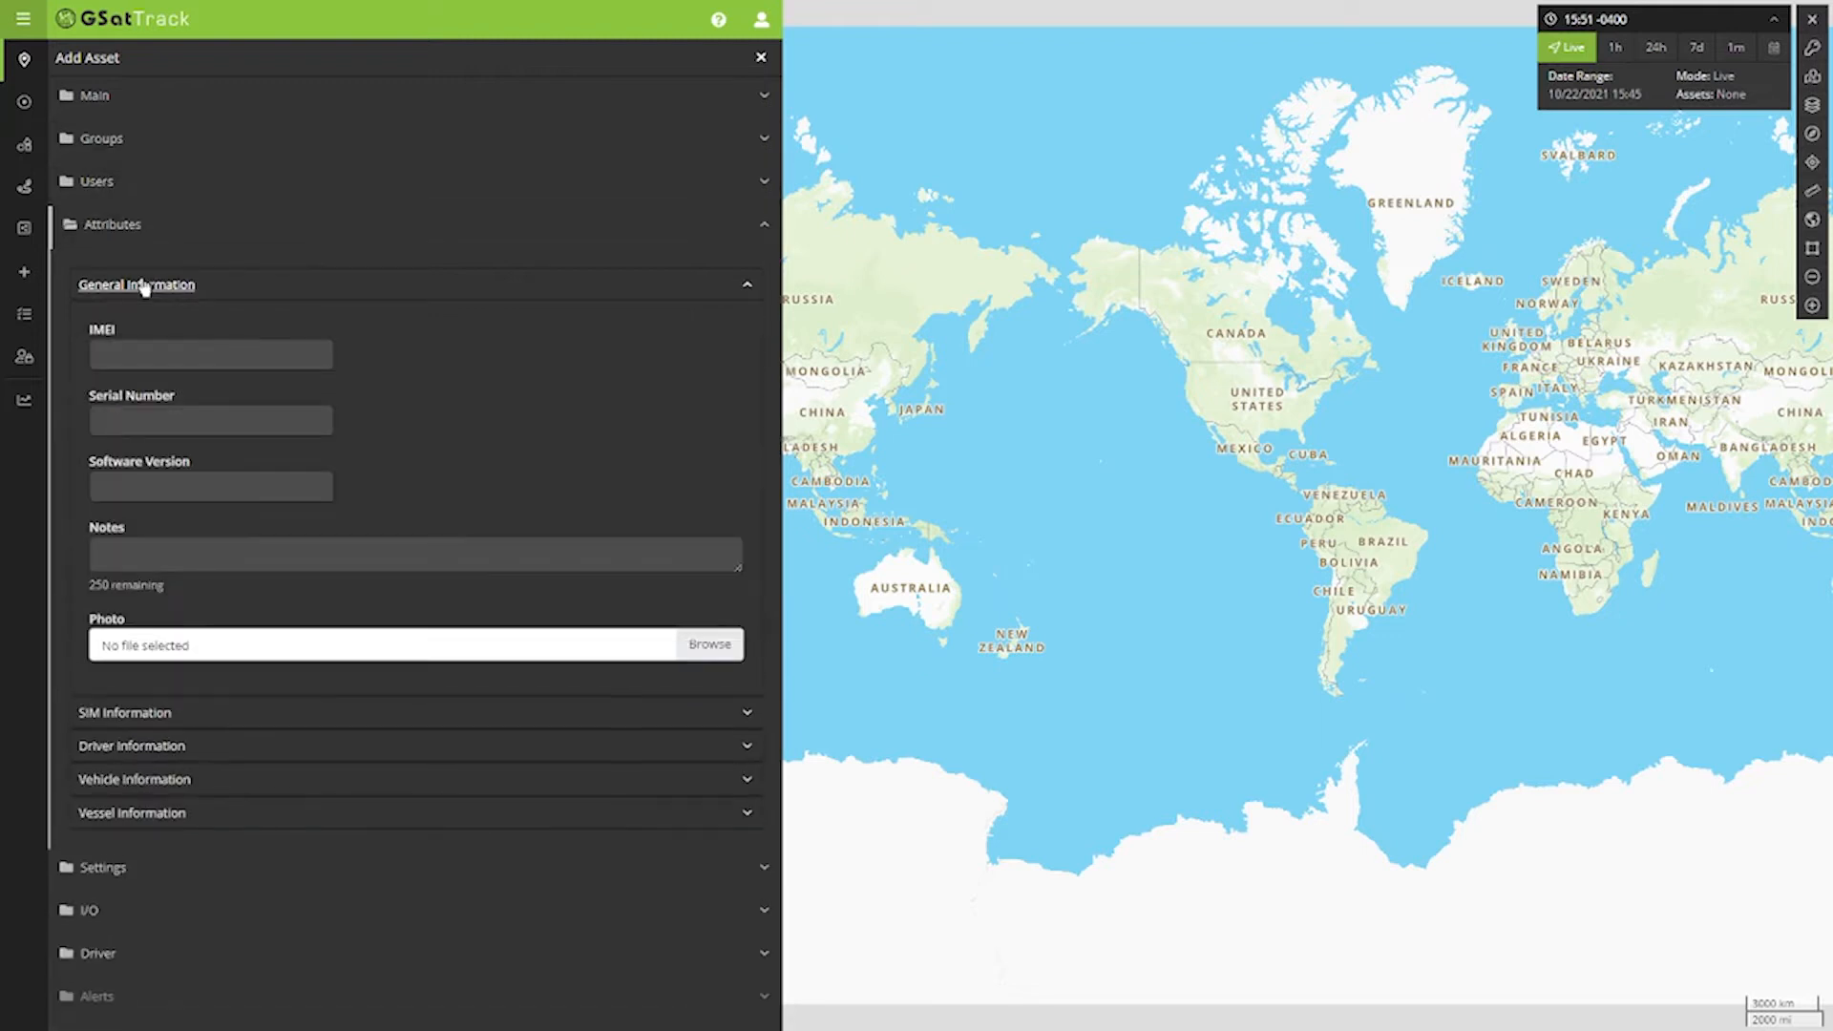
left_click(179, 361)
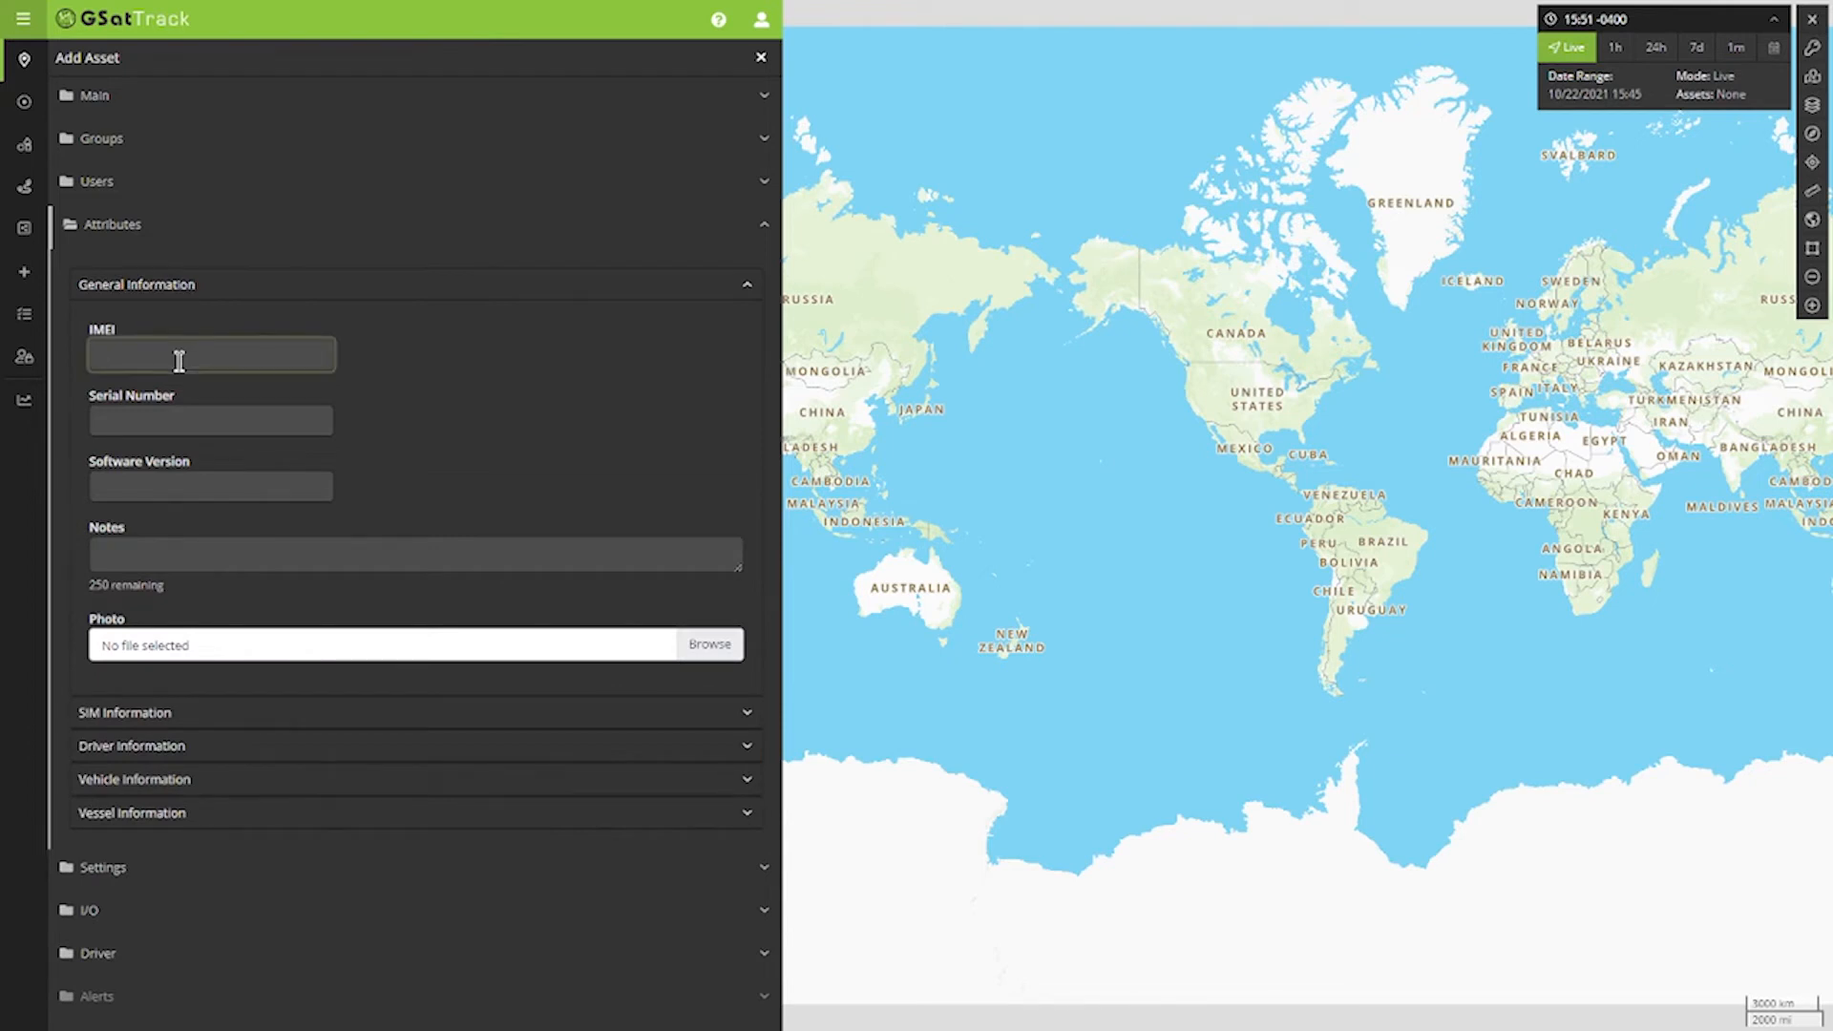
key("ctrl+v")
left_click(583, 325)
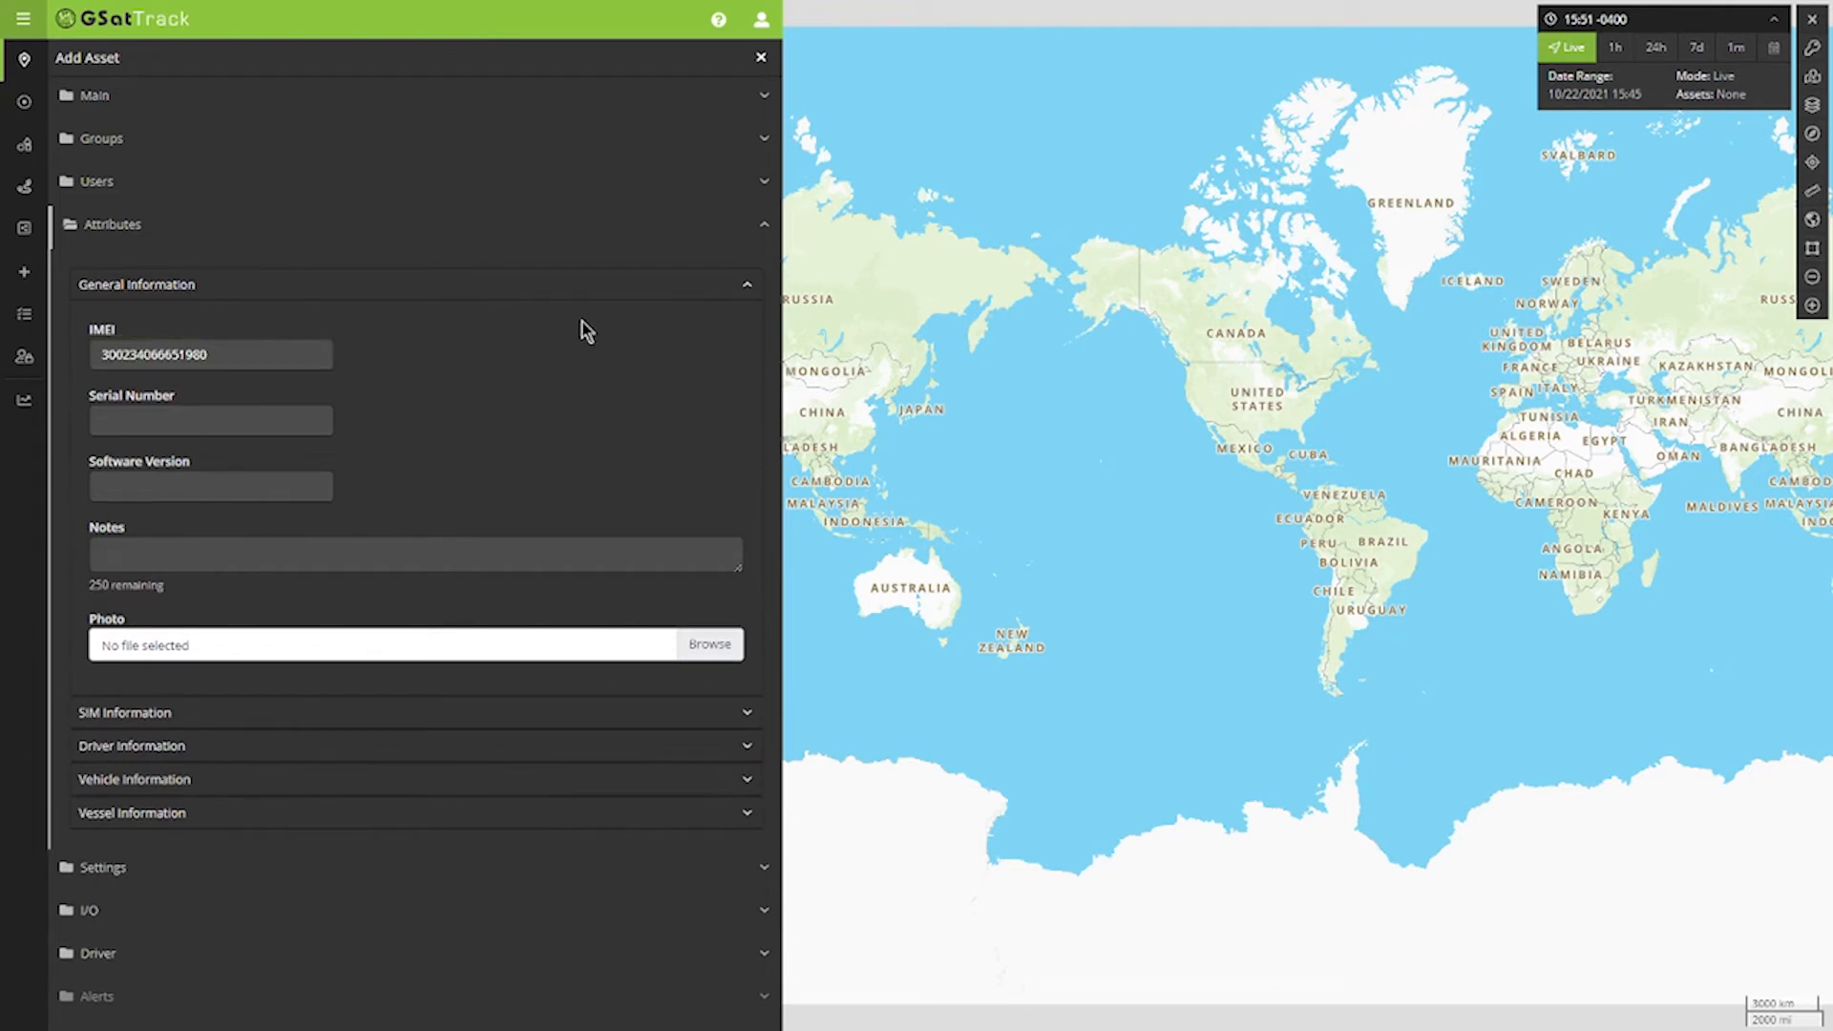
left_click(367, 565)
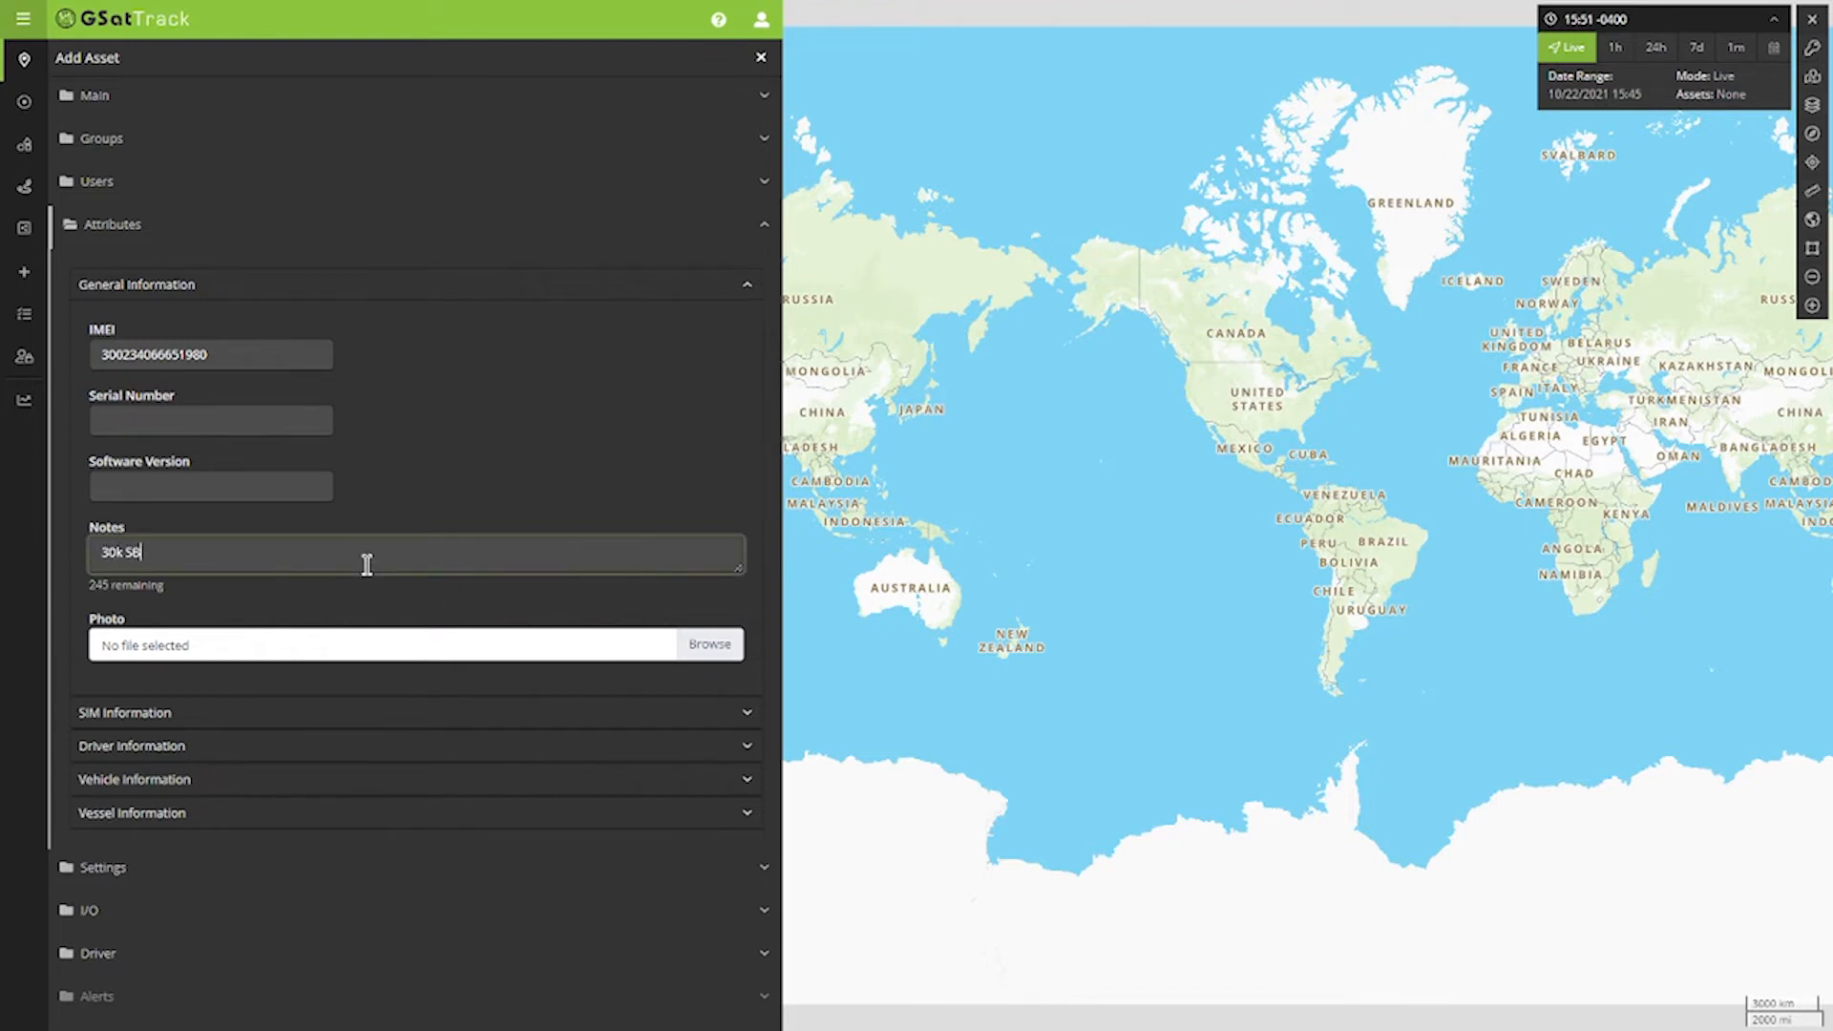
- Look through the SIM, Driver, Vehicle and Vessel Information attribute fields of the asset
left_click(209, 712)
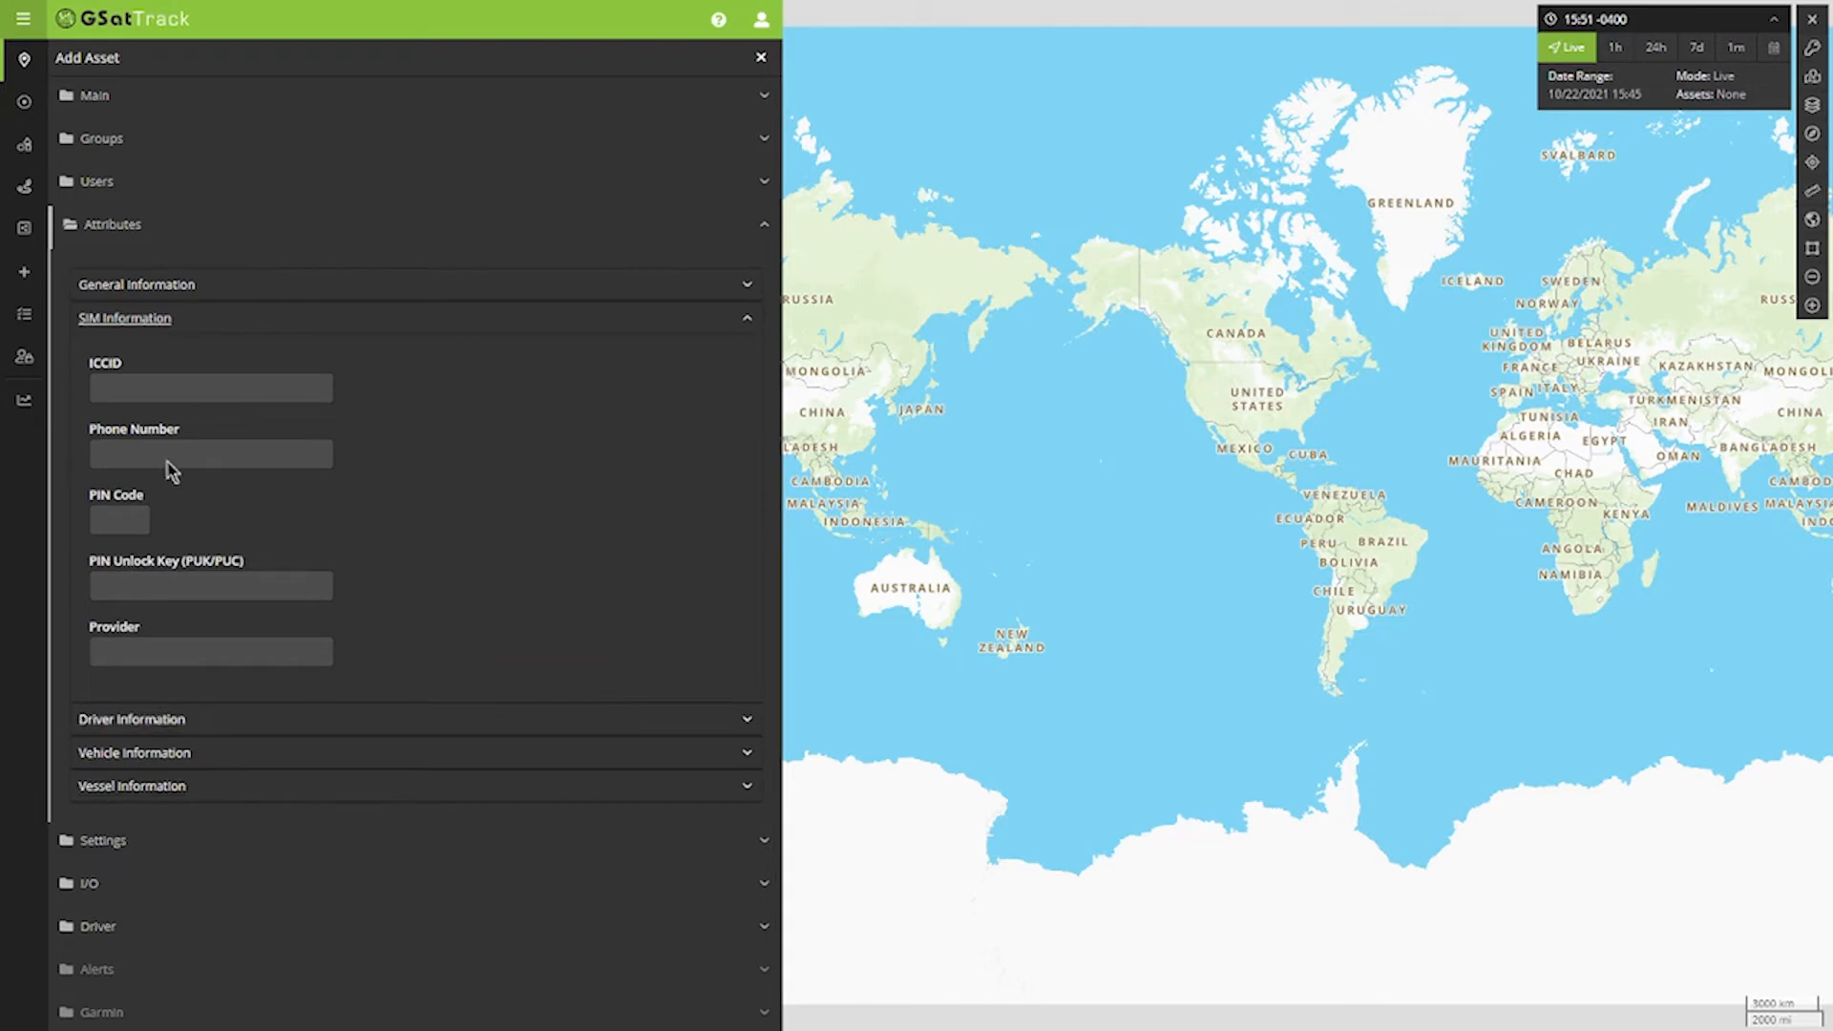
left_click(196, 722)
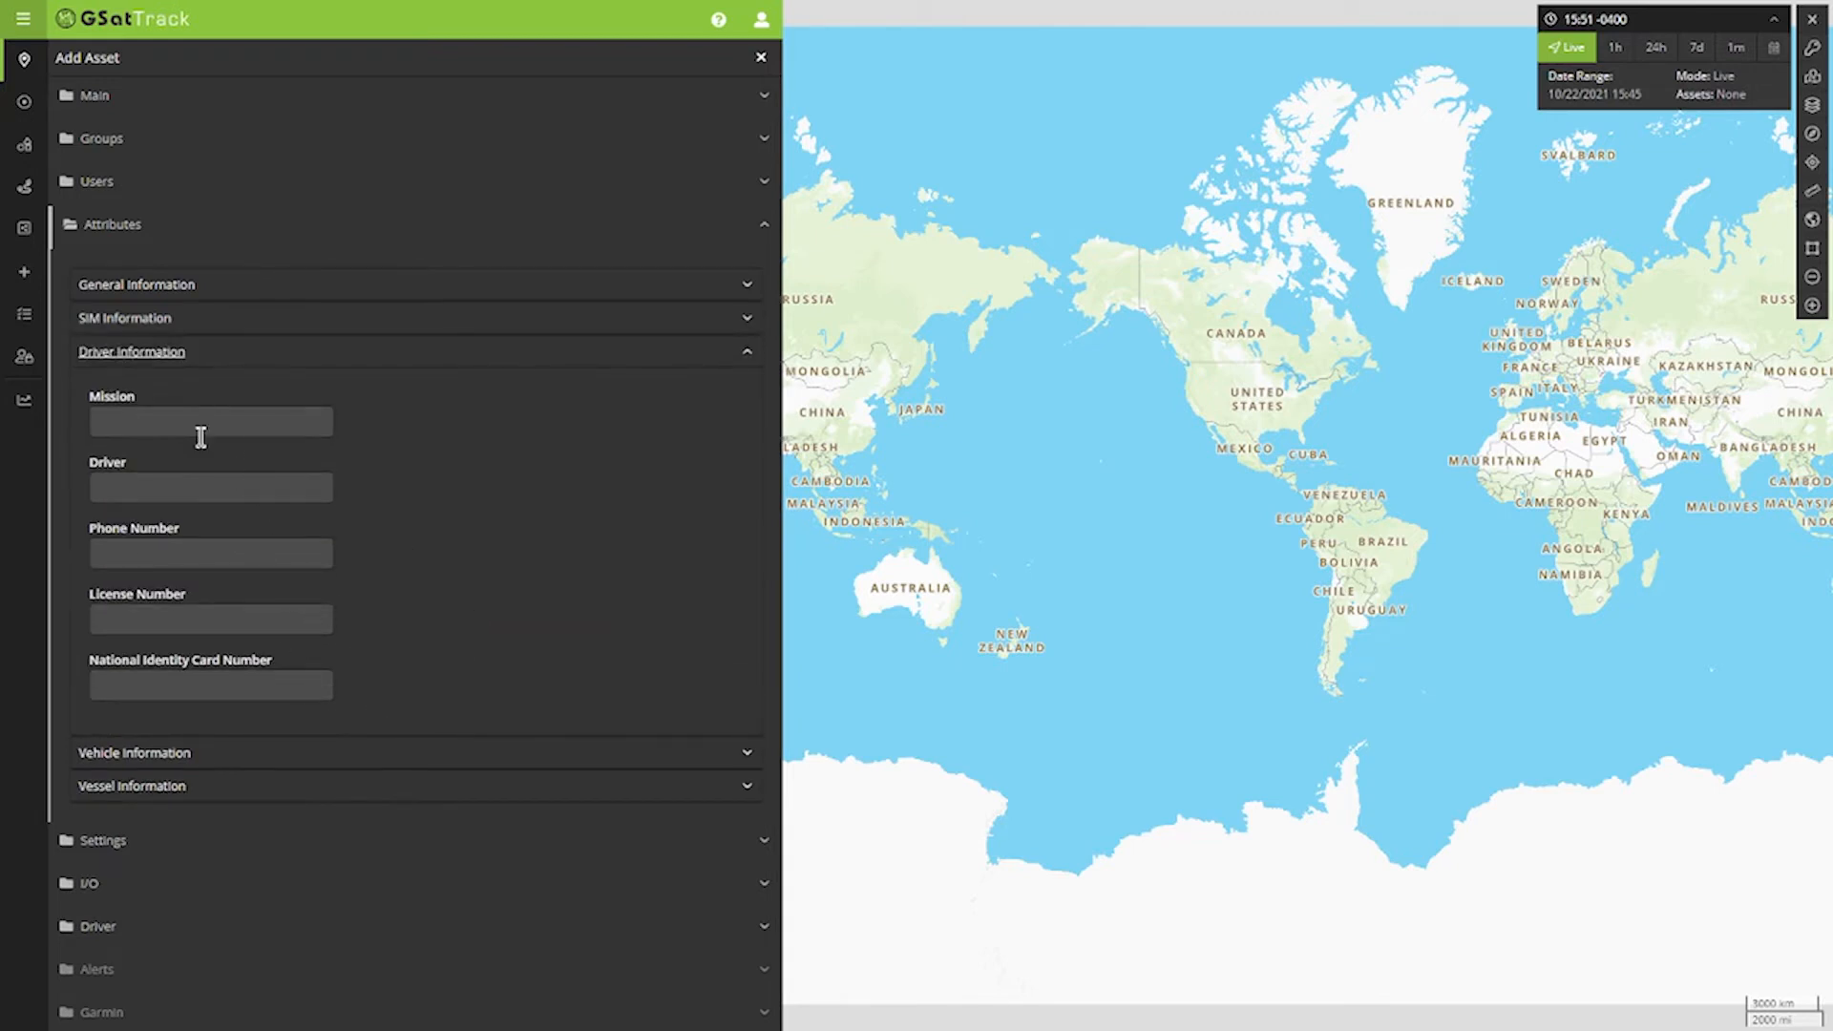
left_click(155, 754)
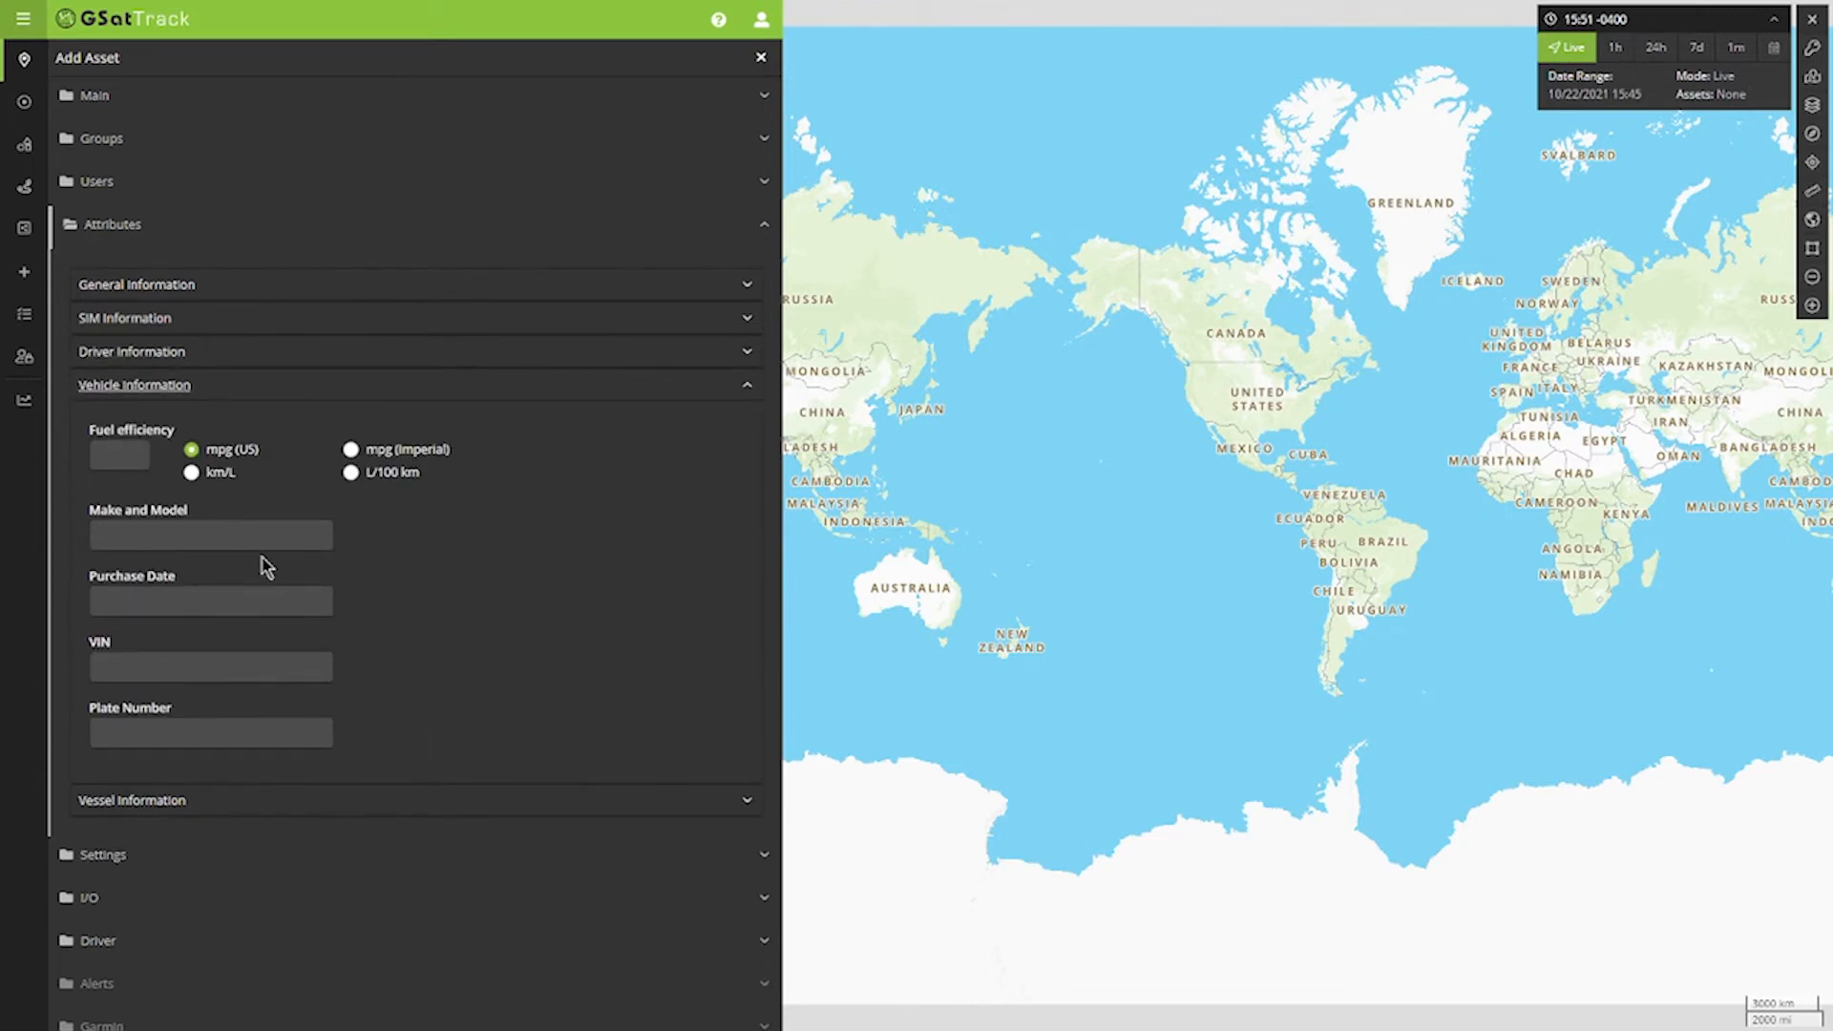
left_click(299, 800)
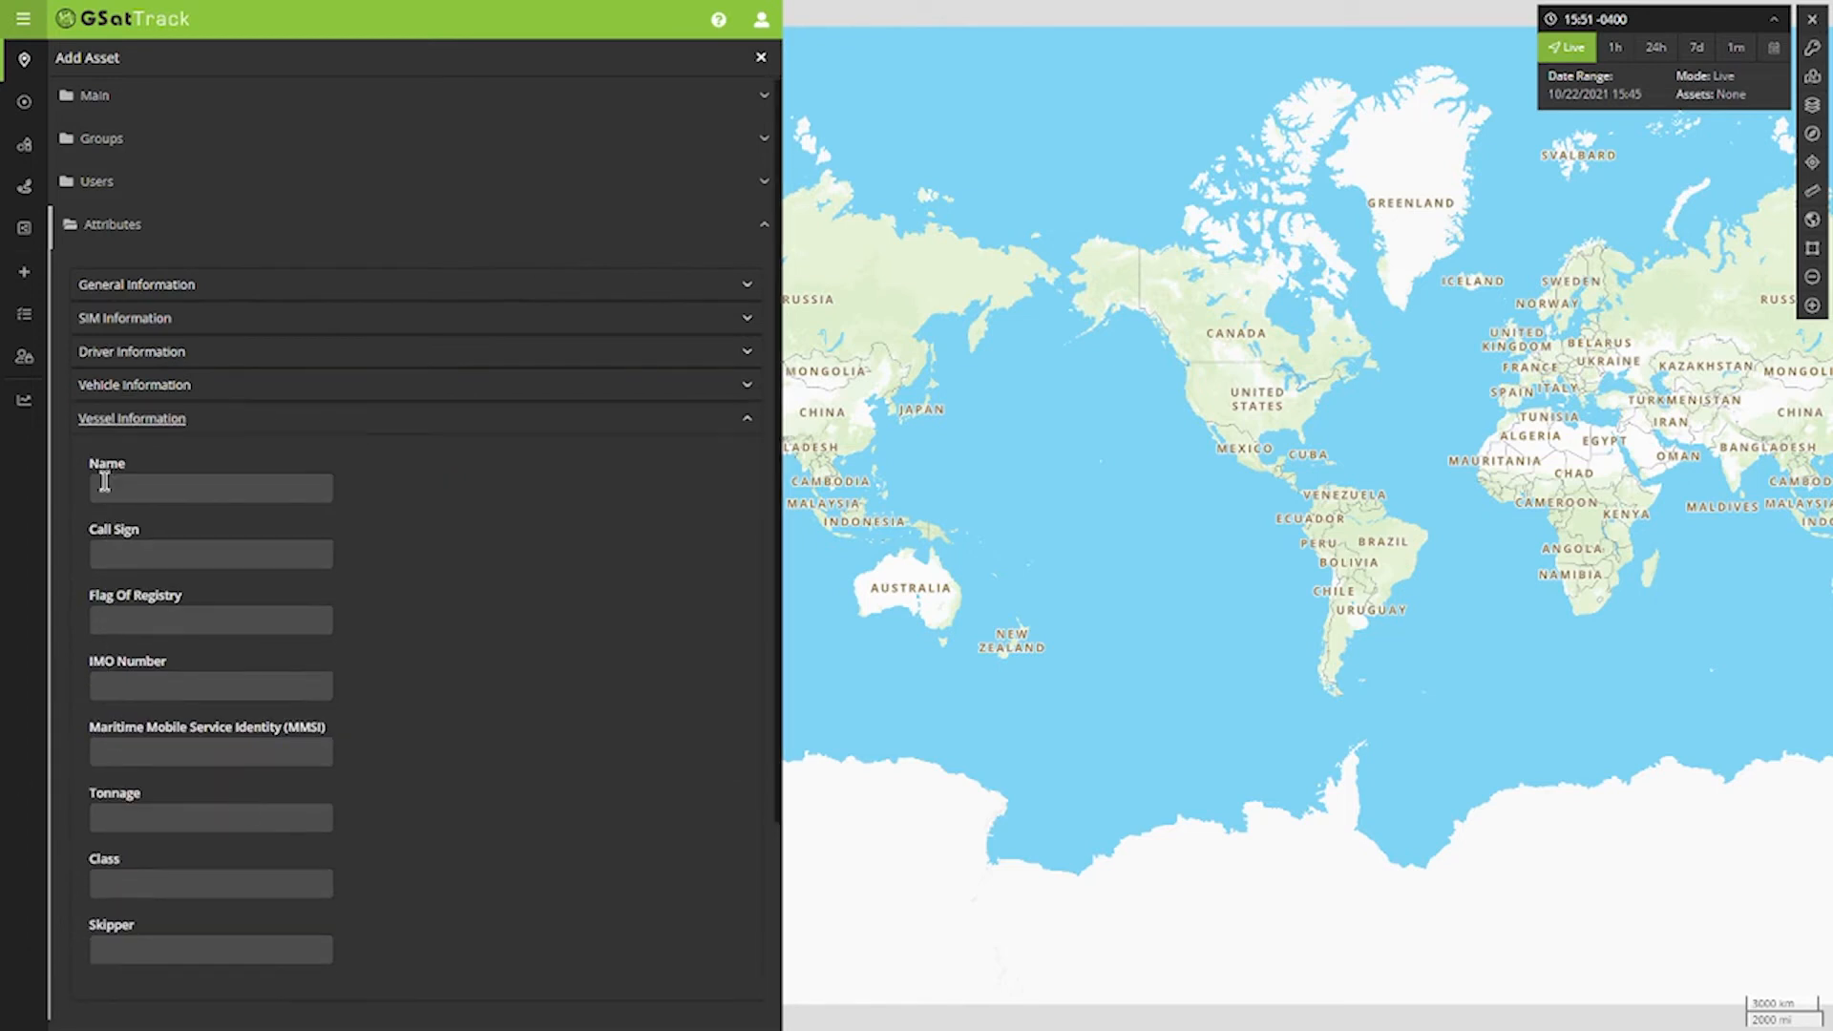
left_click(124, 420)
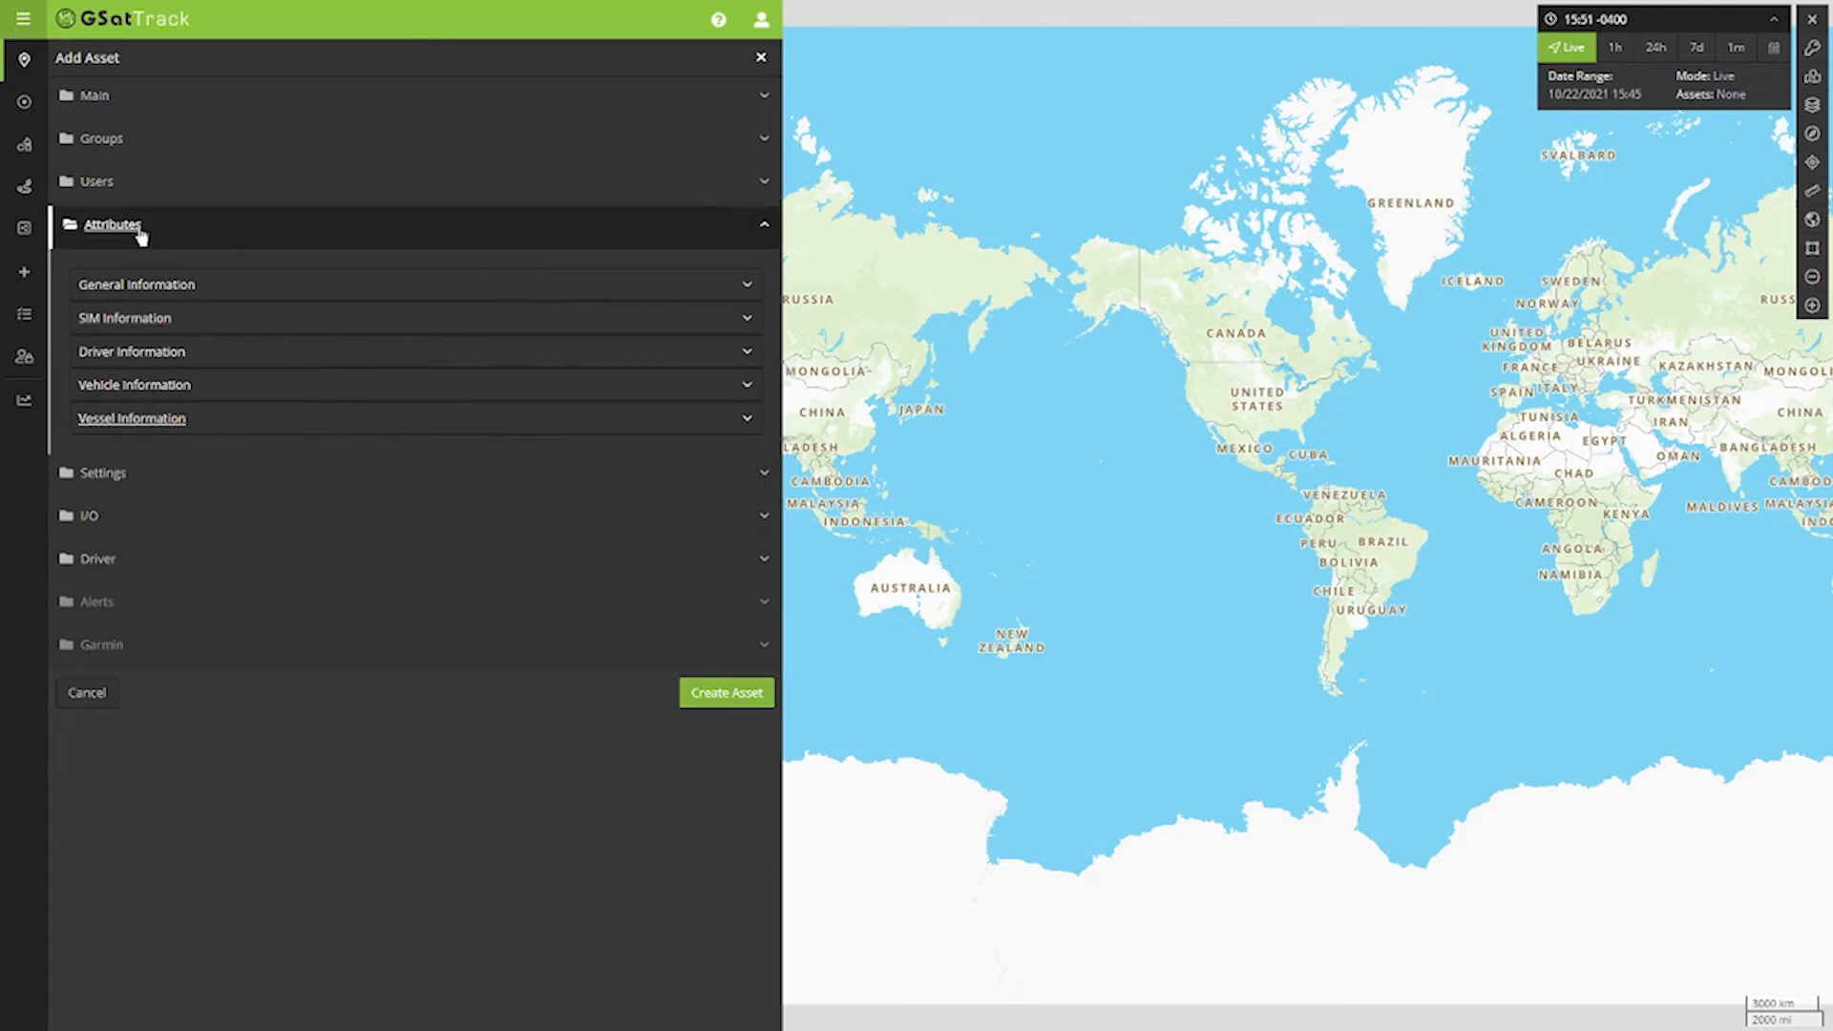
- Enable snapping lines to roads in the asset's settings
left_click(180, 474)
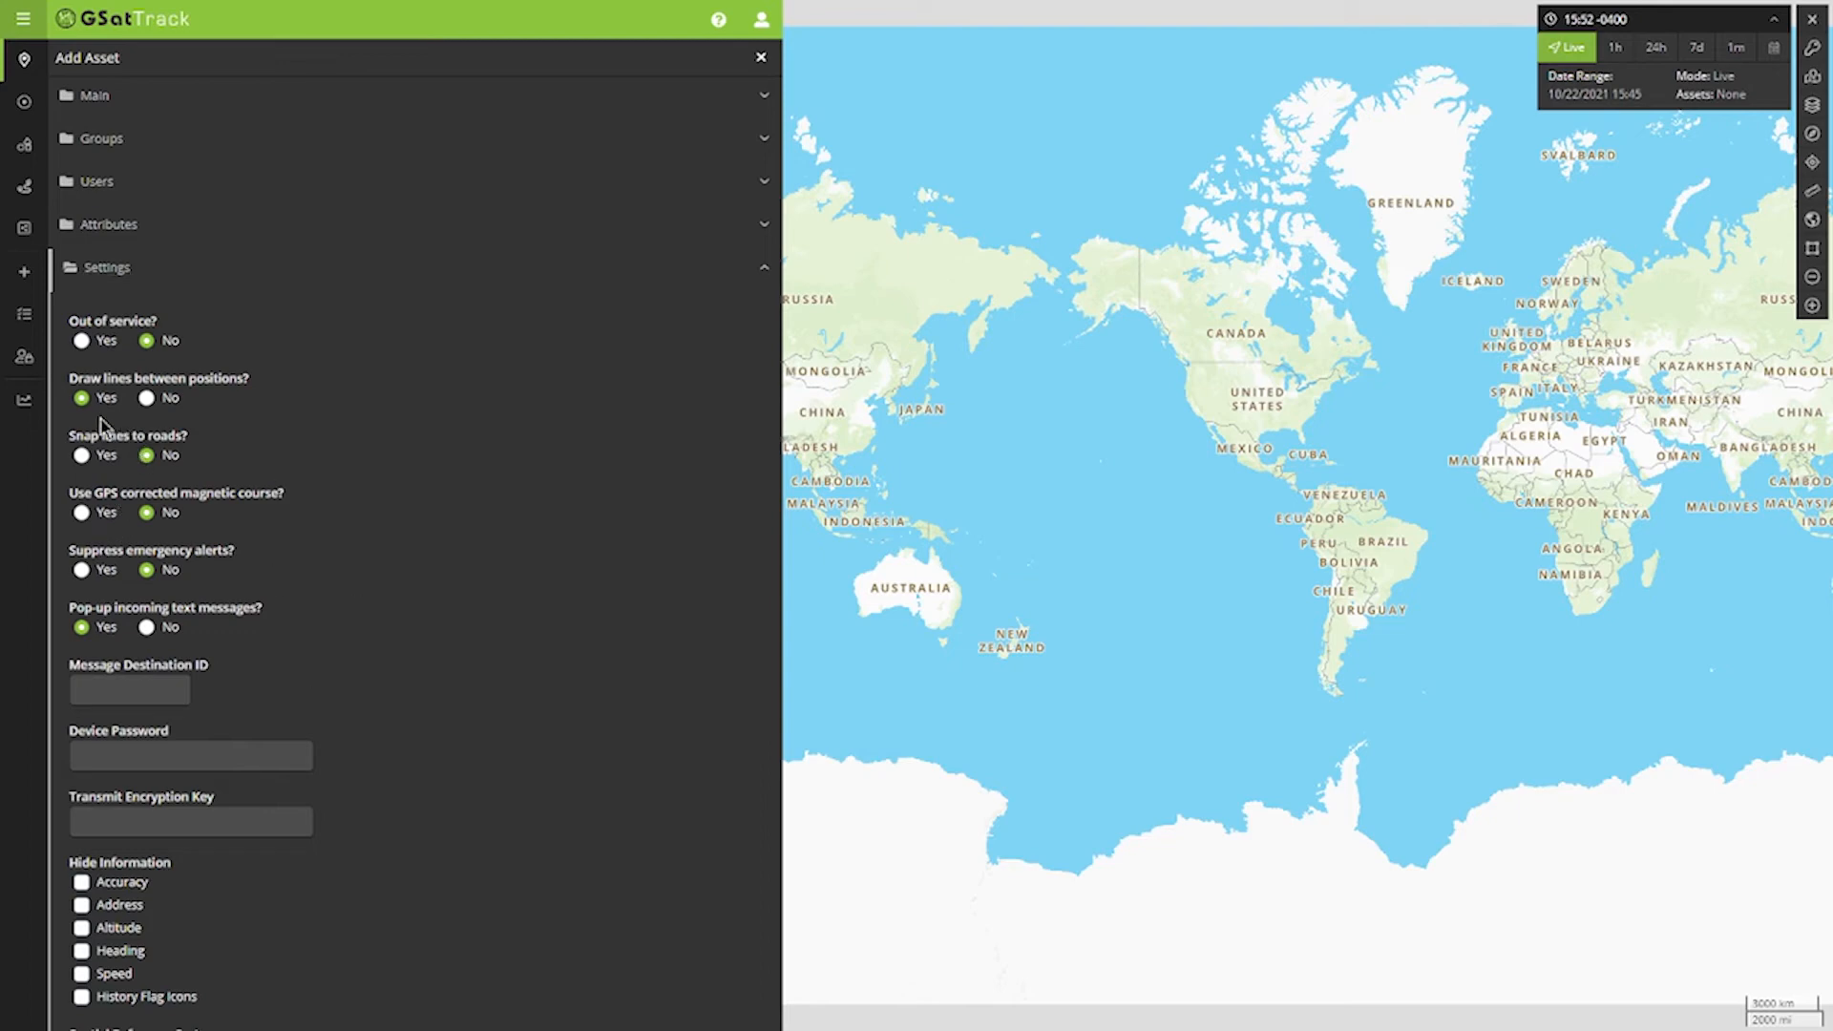
left_click(82, 456)
- Review the remaining asset settings, including spatial reference and current status information, and the driver options
scroll(282, 495, "down", 2)
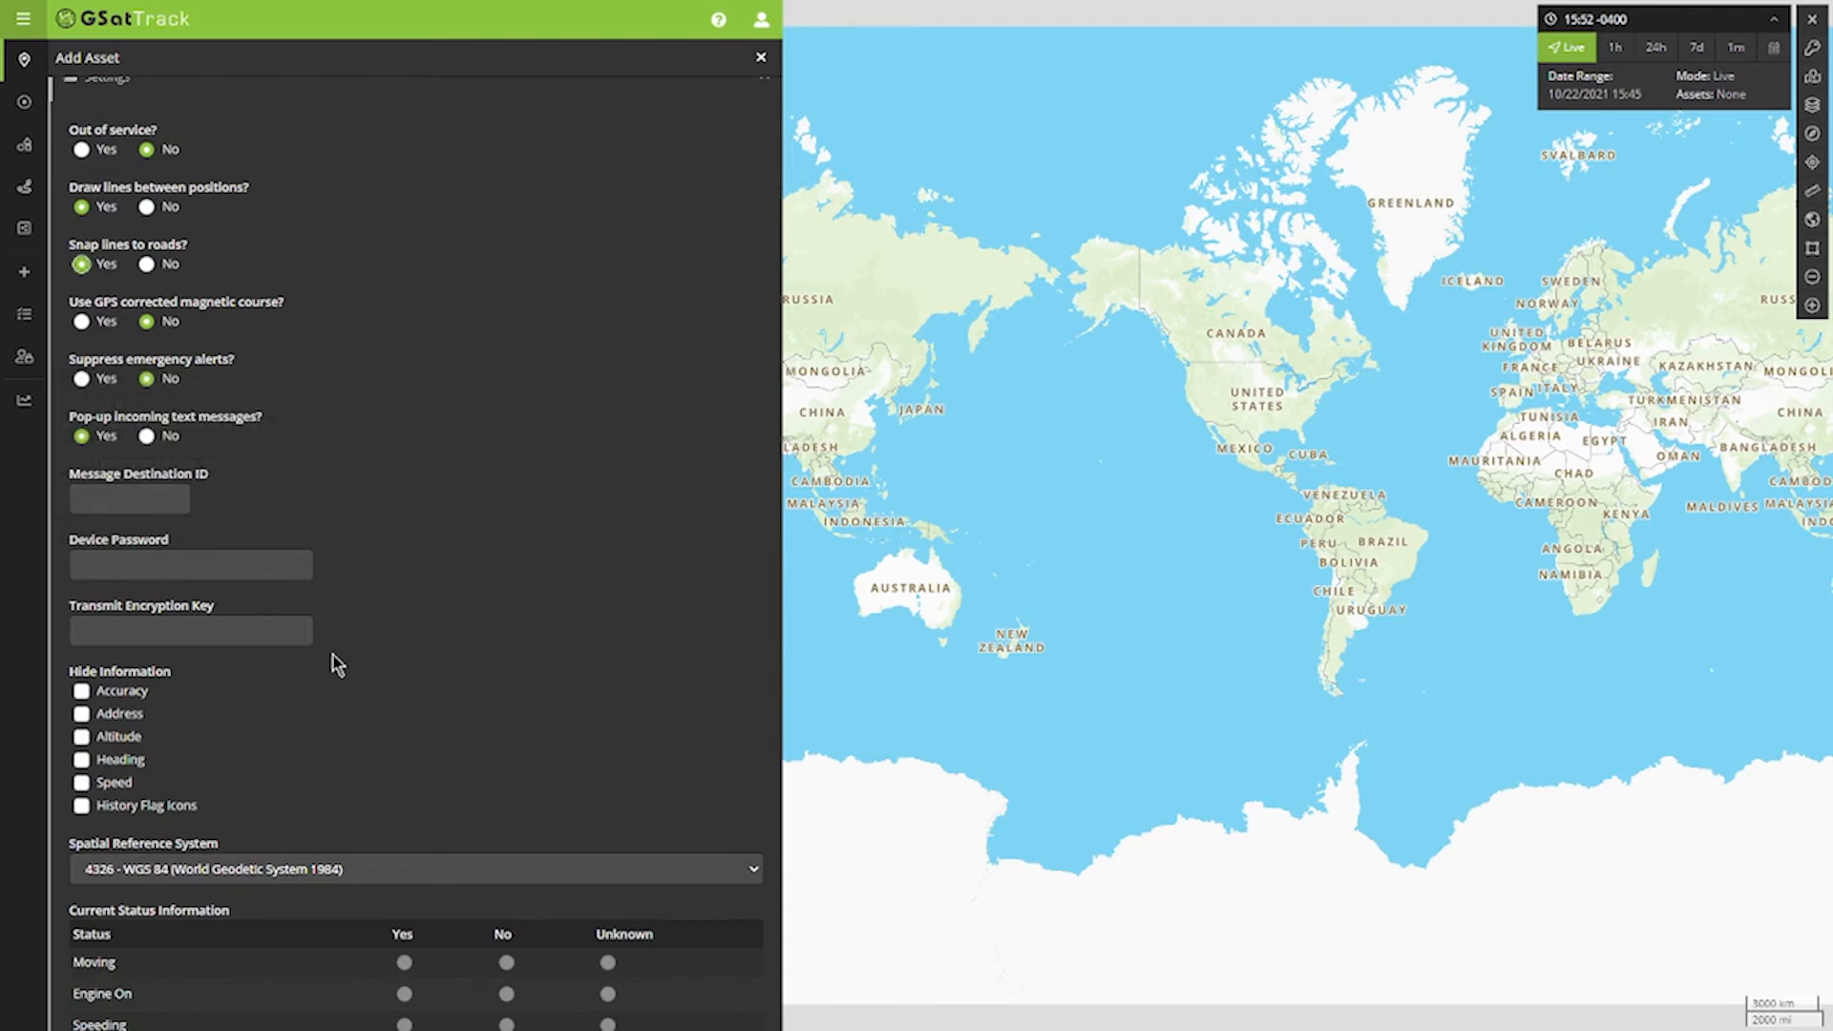
scroll(336, 663, "down", 2)
scroll(355, 584, "down", 2)
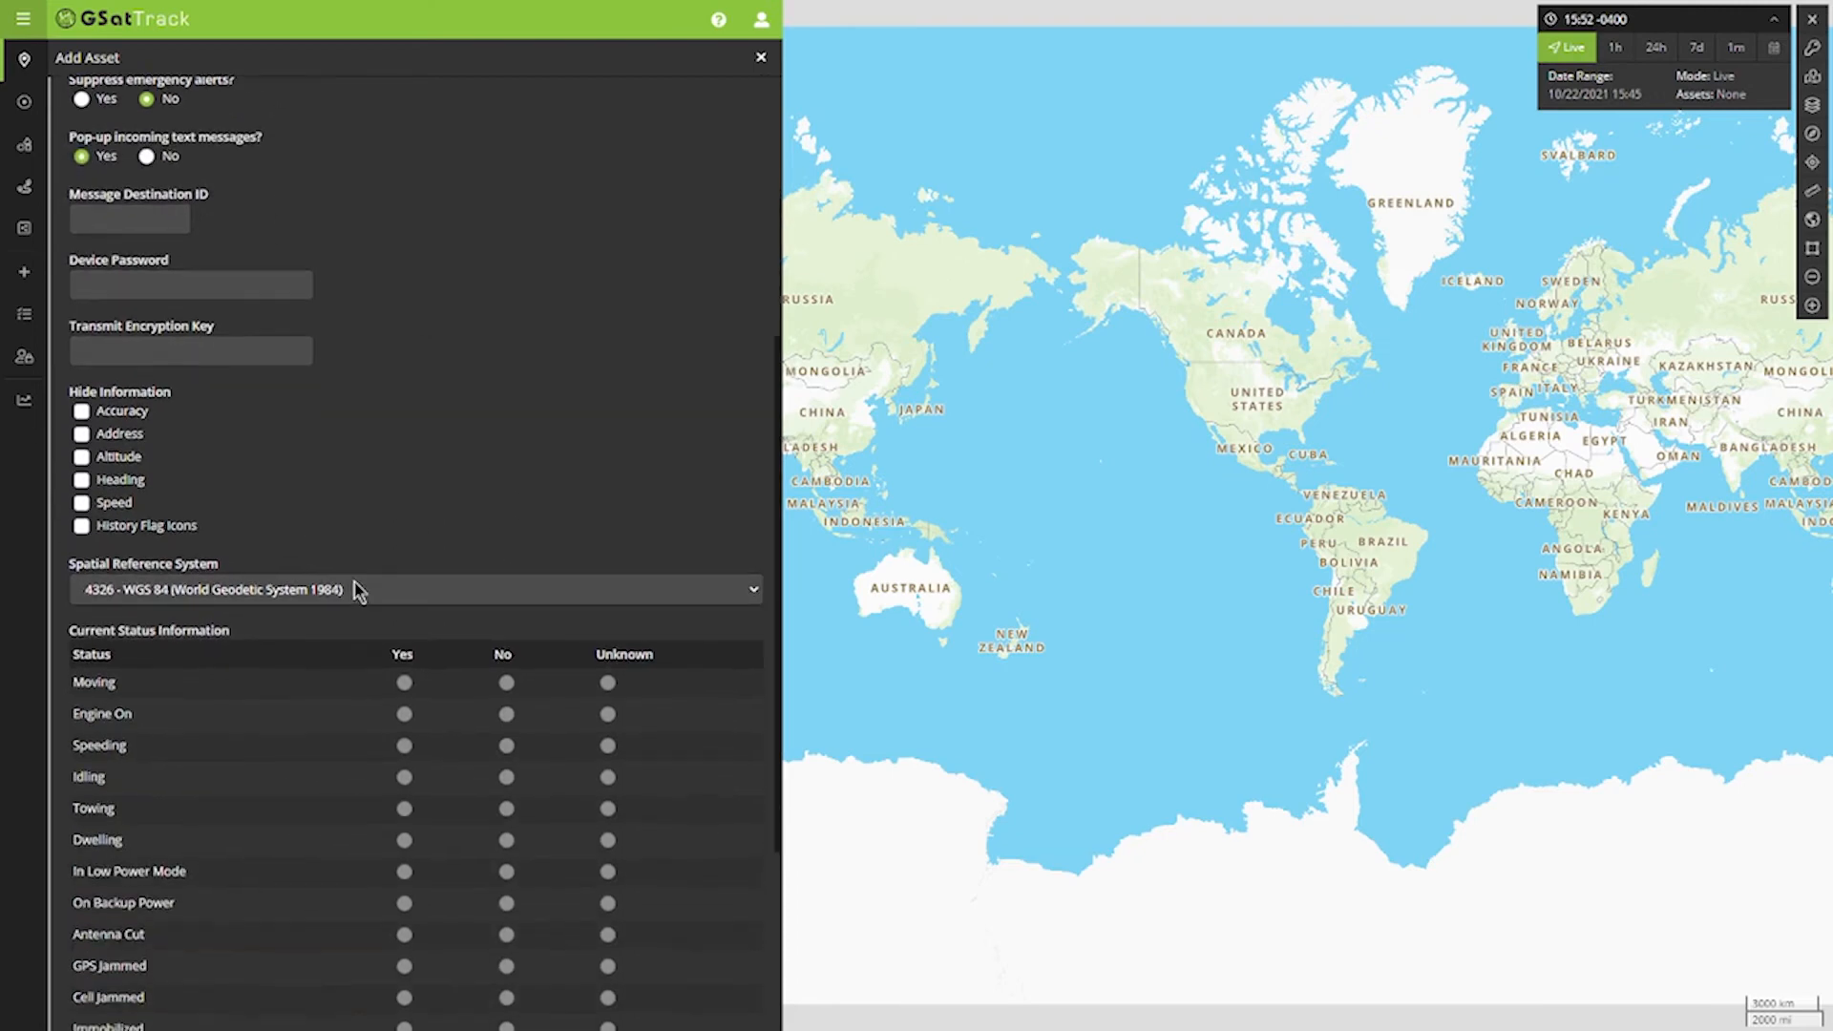
scroll(339, 697, "down", 4)
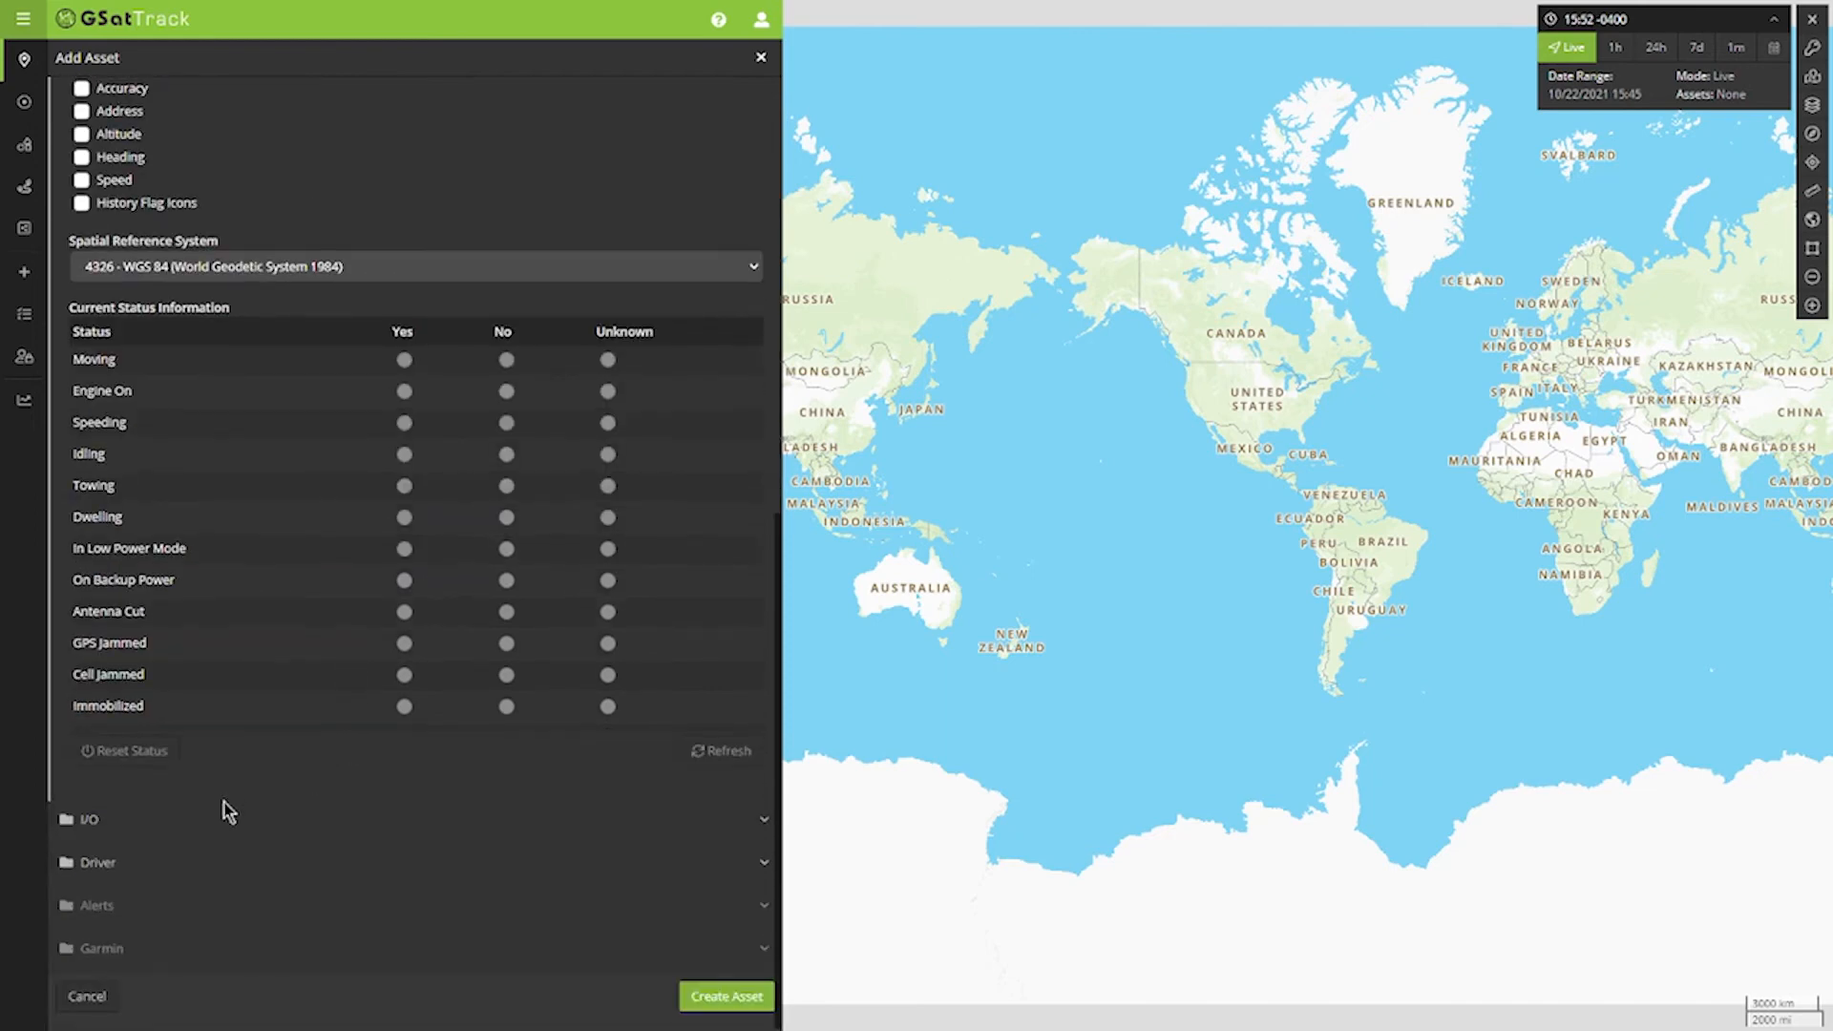
left_click(147, 865)
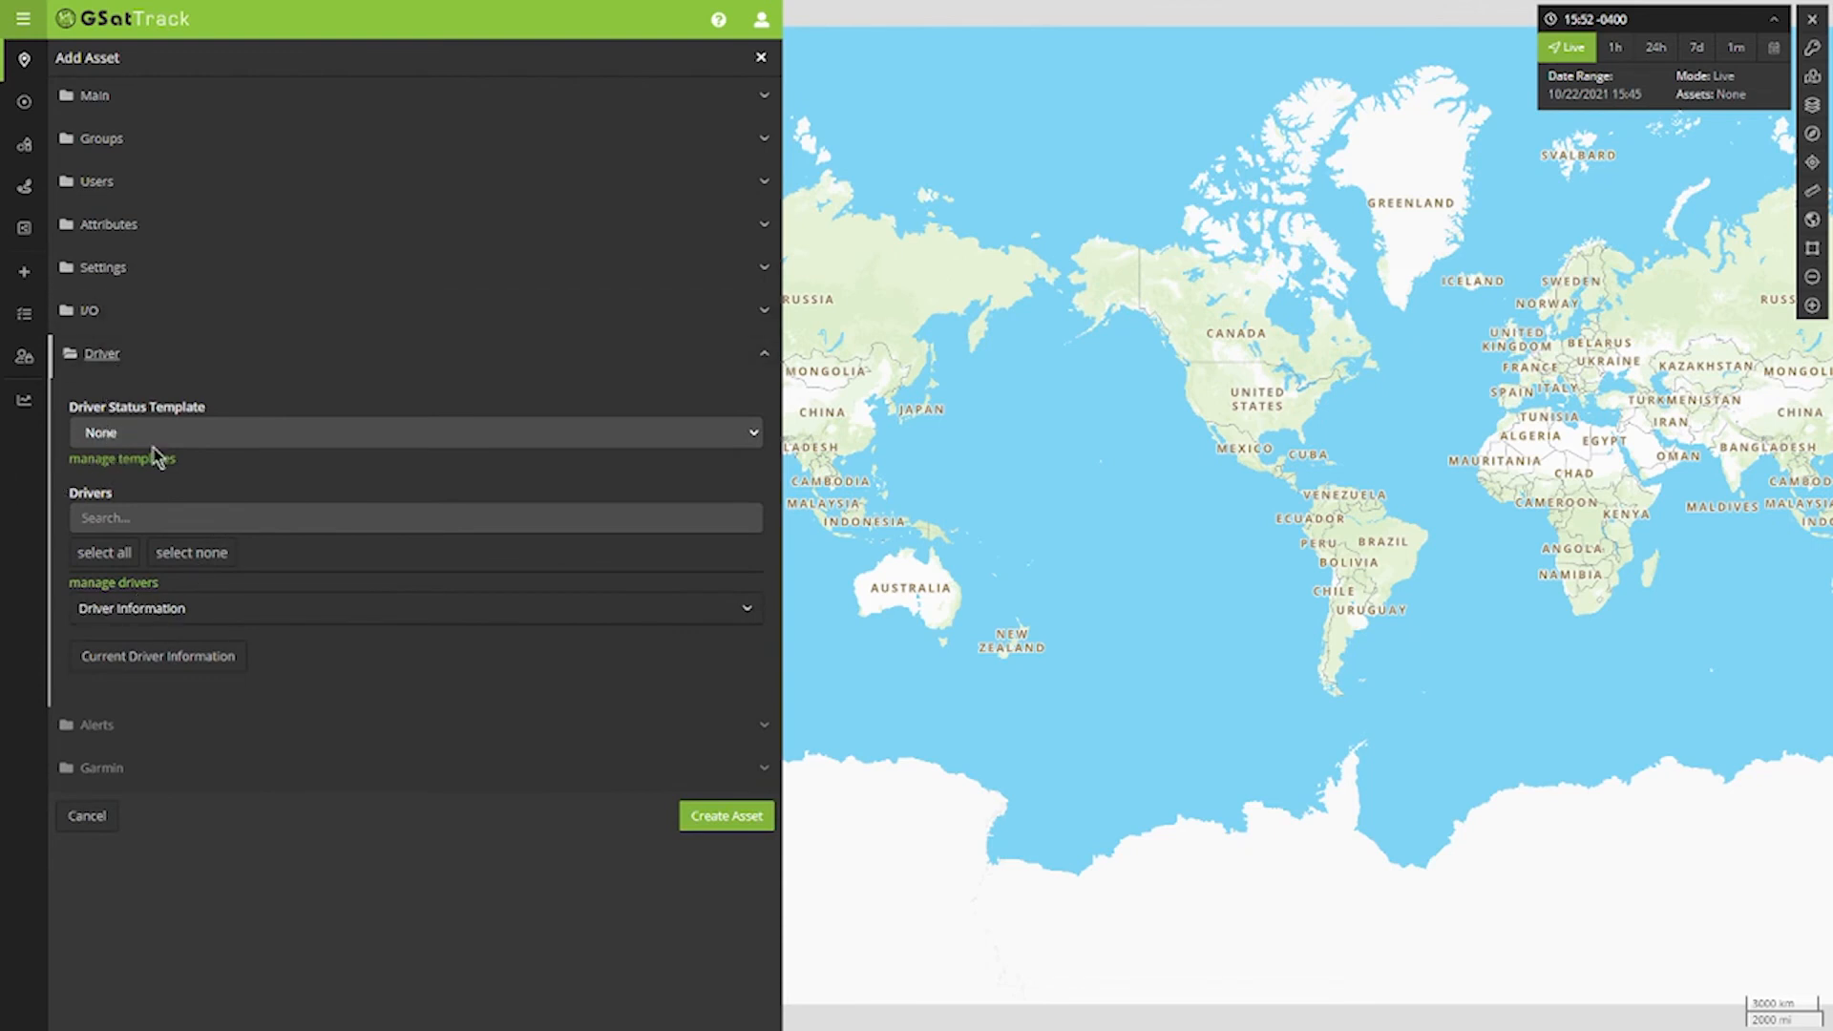
left_click(131, 355)
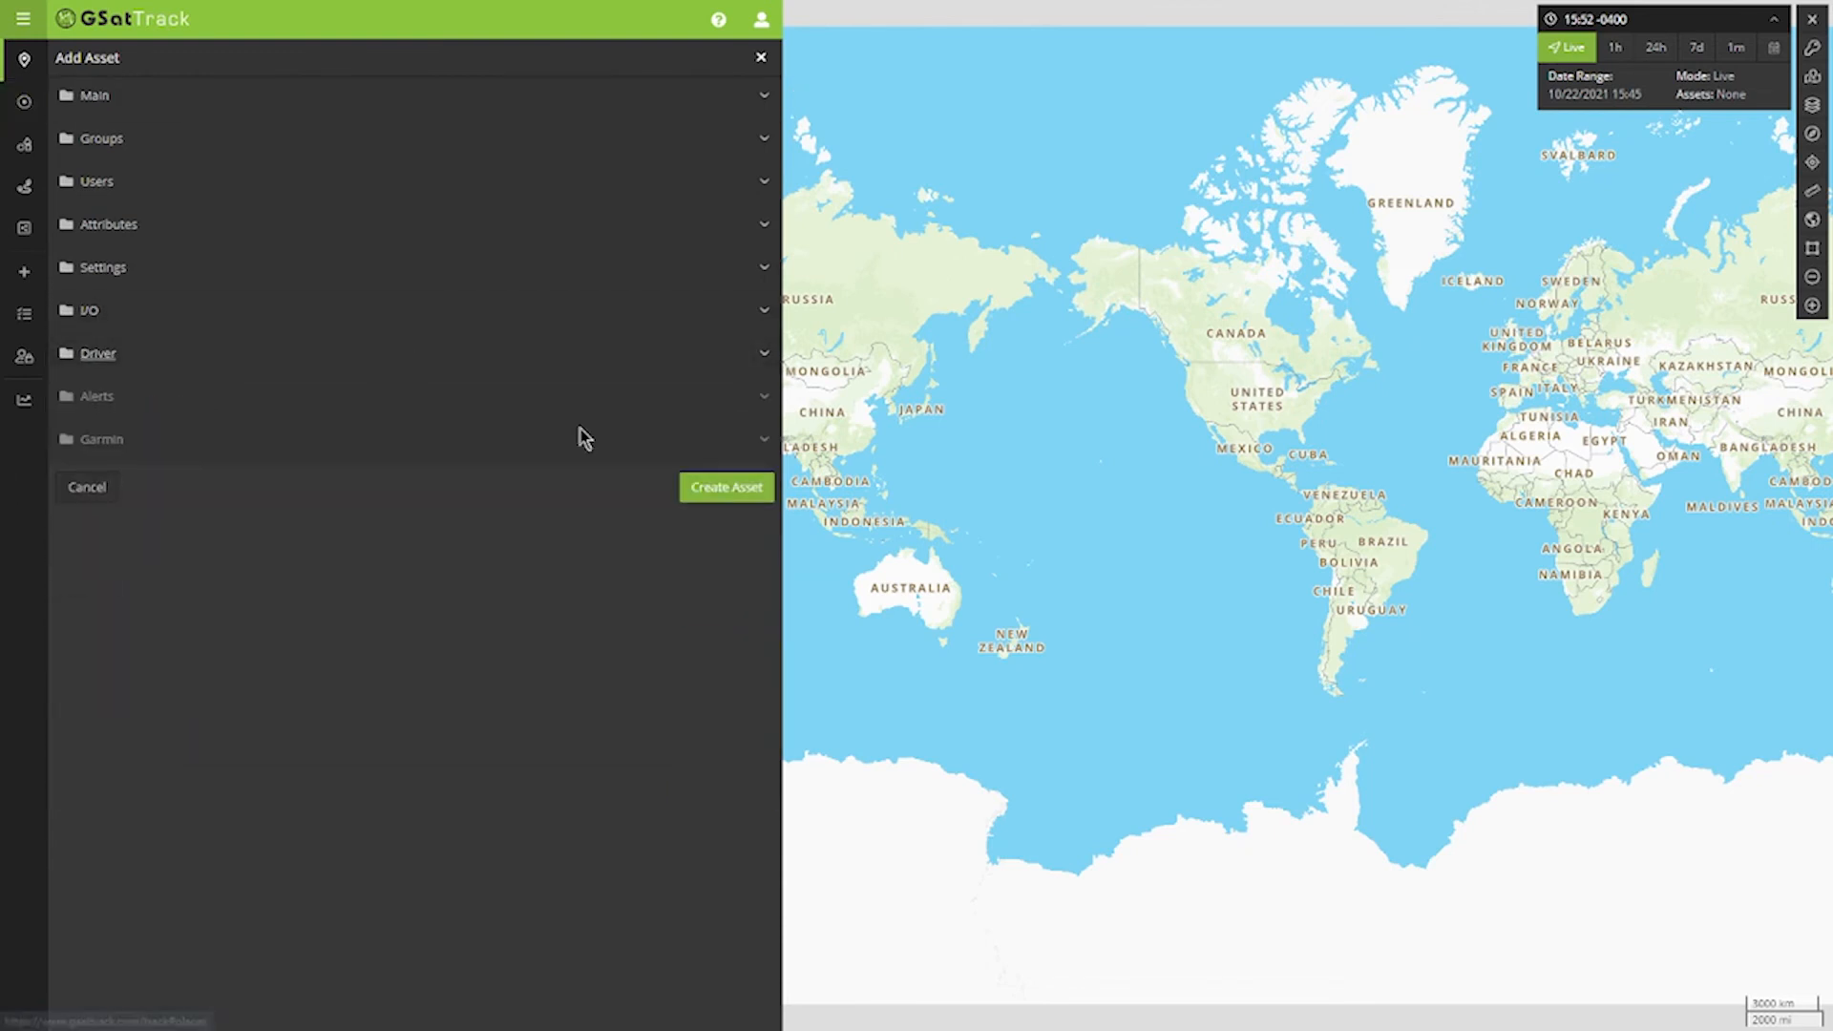
- Create the asset and close the form to return to the asset list
left_click(707, 487)
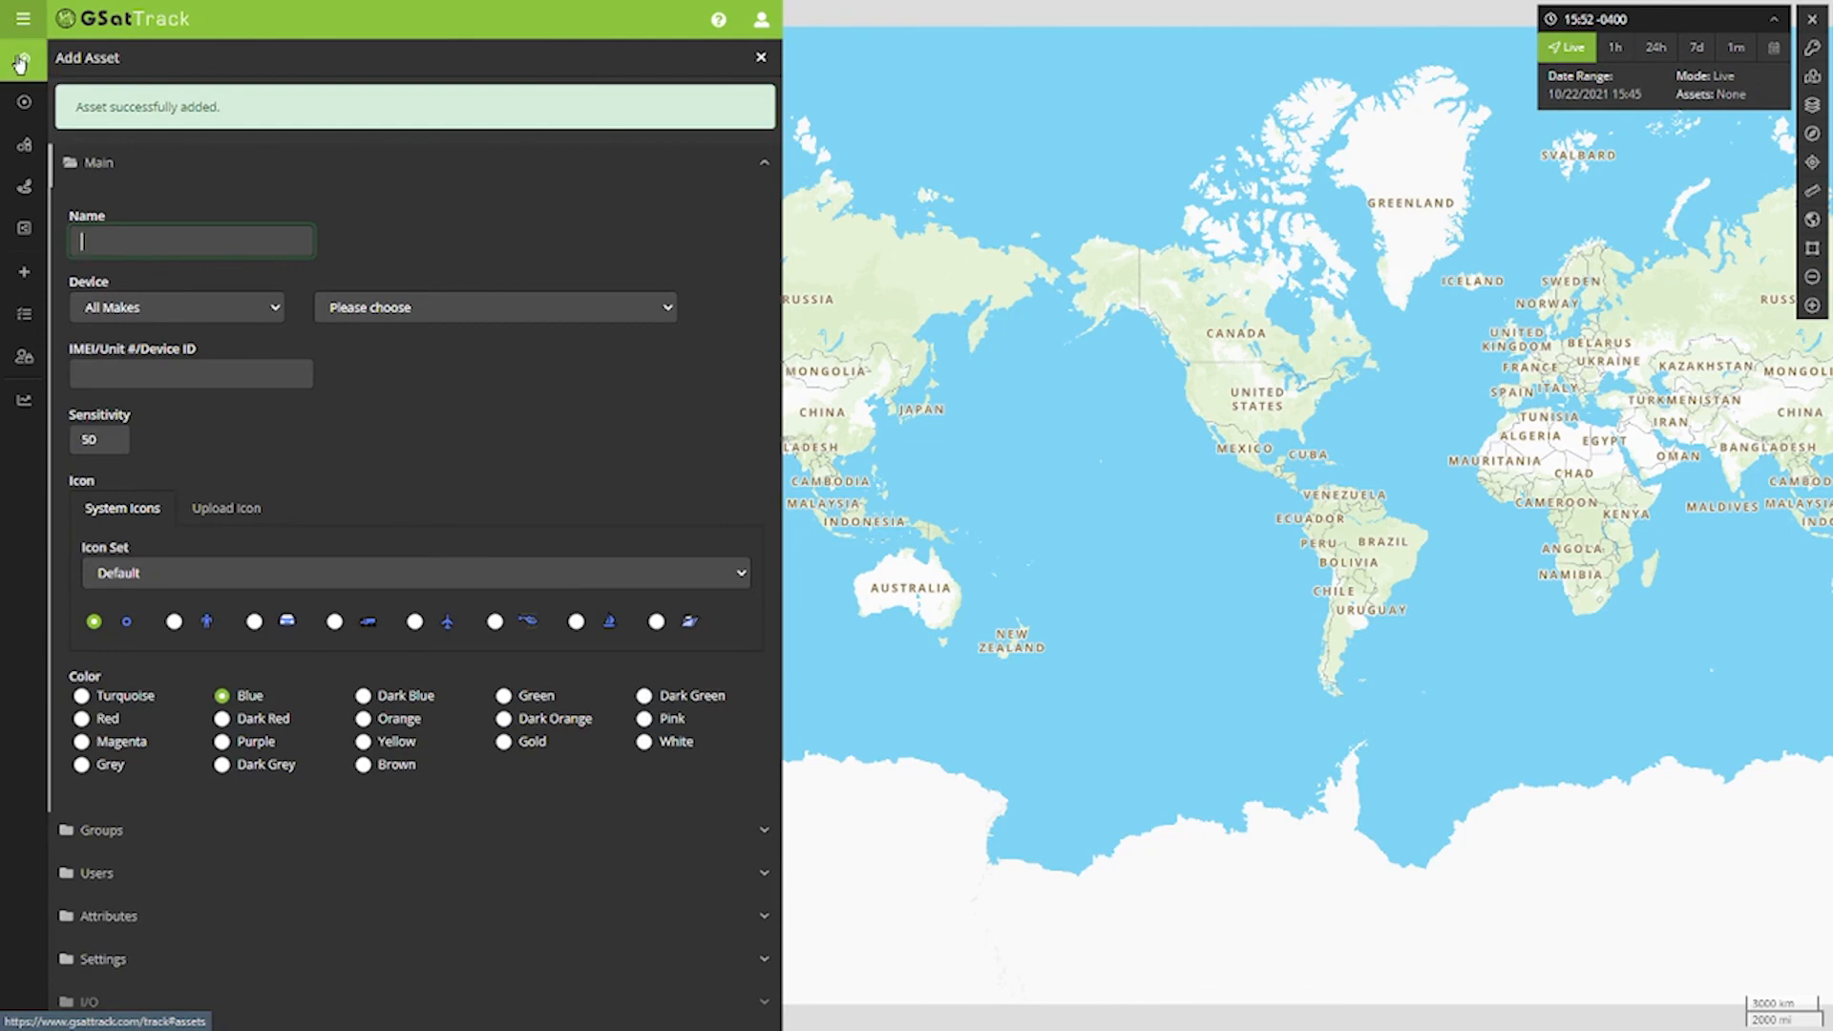
left_click(21, 64)
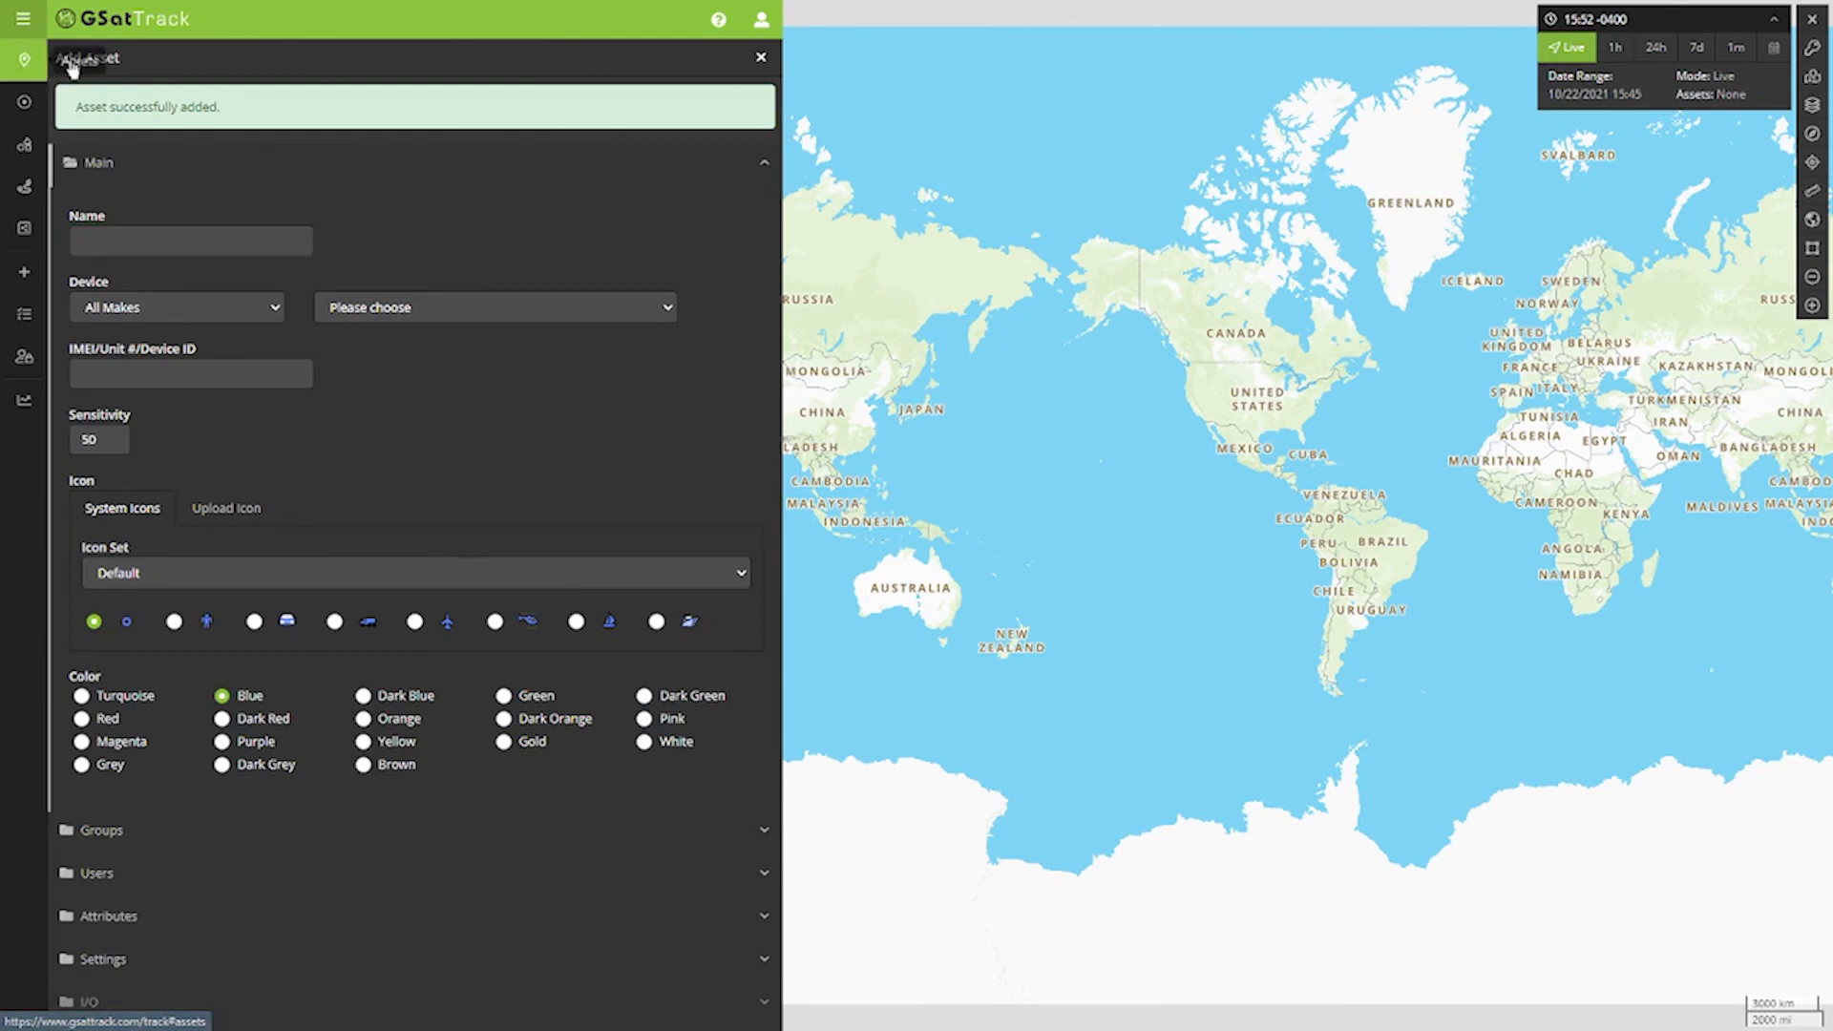
left_click(761, 62)
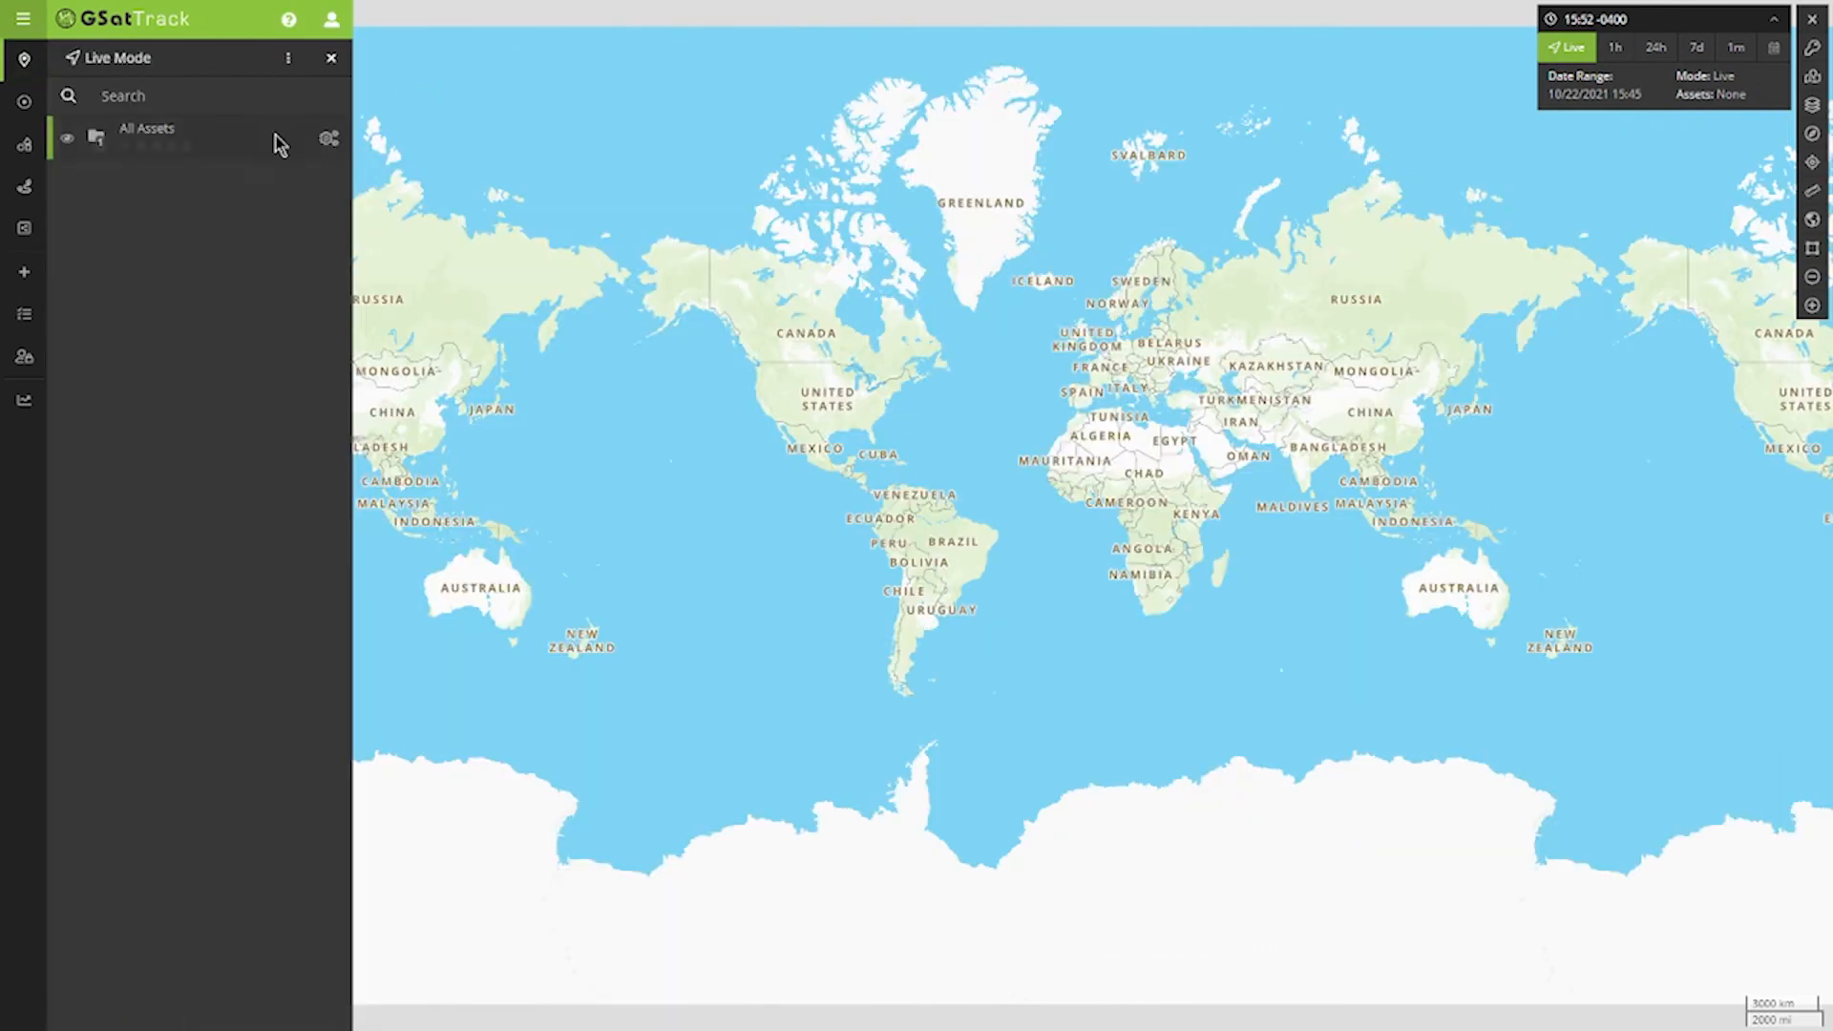